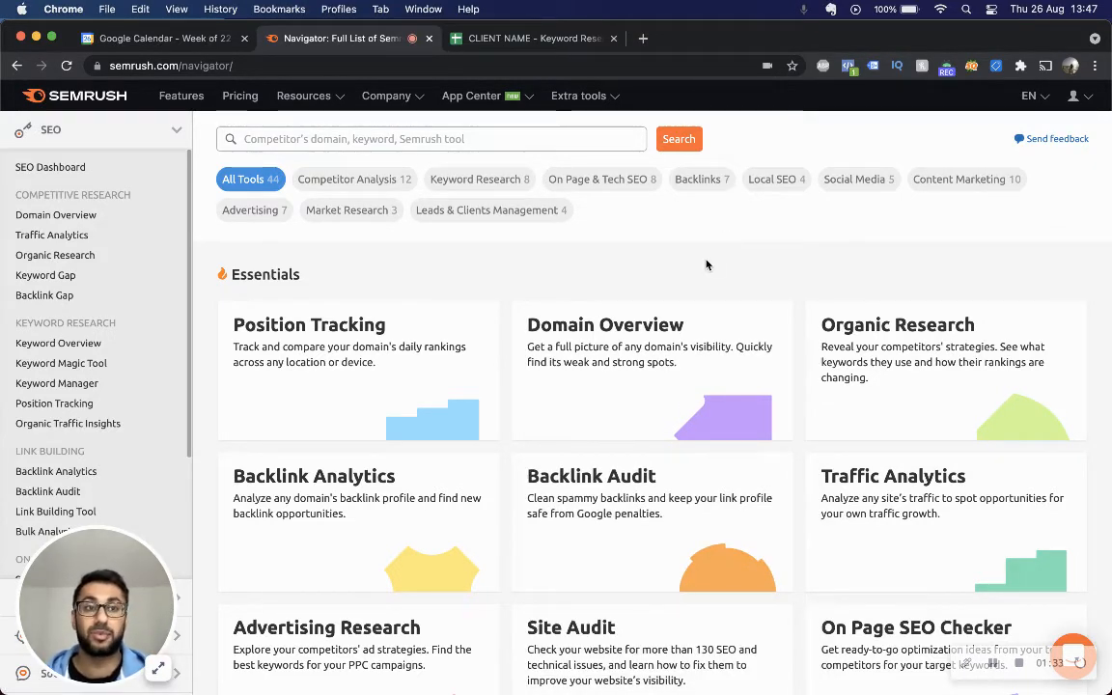
# - Open the Organic Research tool, ready for a domain entry, and switch to the TextEdit note listing the competitor domains
pyautogui.click(102, 254)
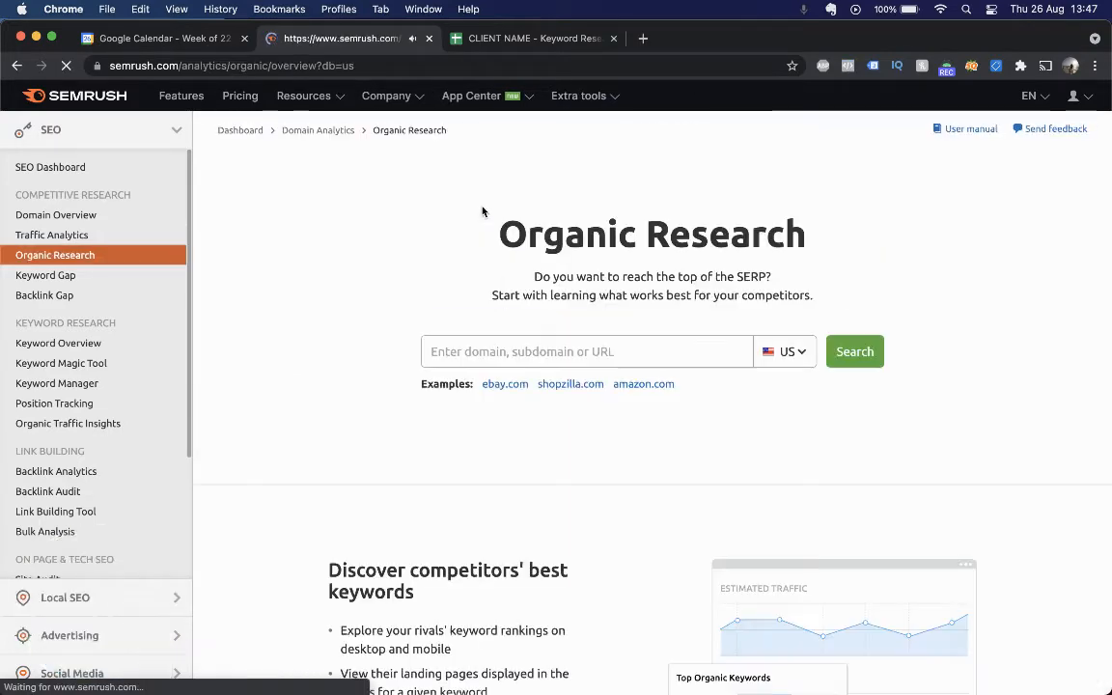
pyautogui.click(481, 352)
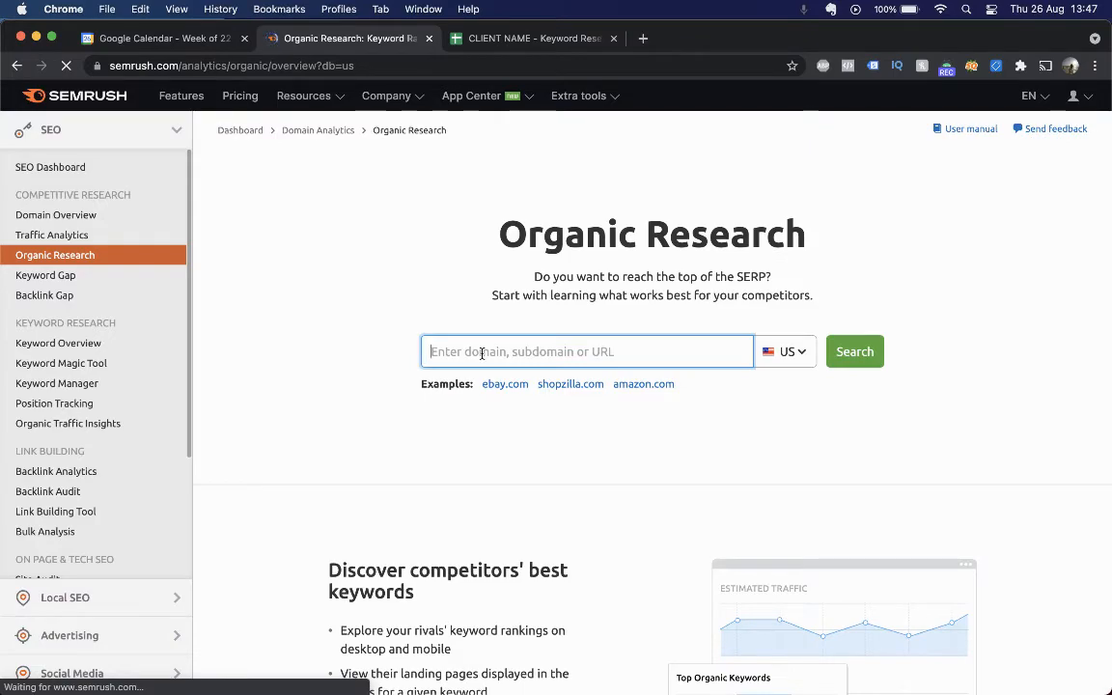
pyautogui.hotkey('ctrl', 'Up')
pyautogui.click(148, 219)
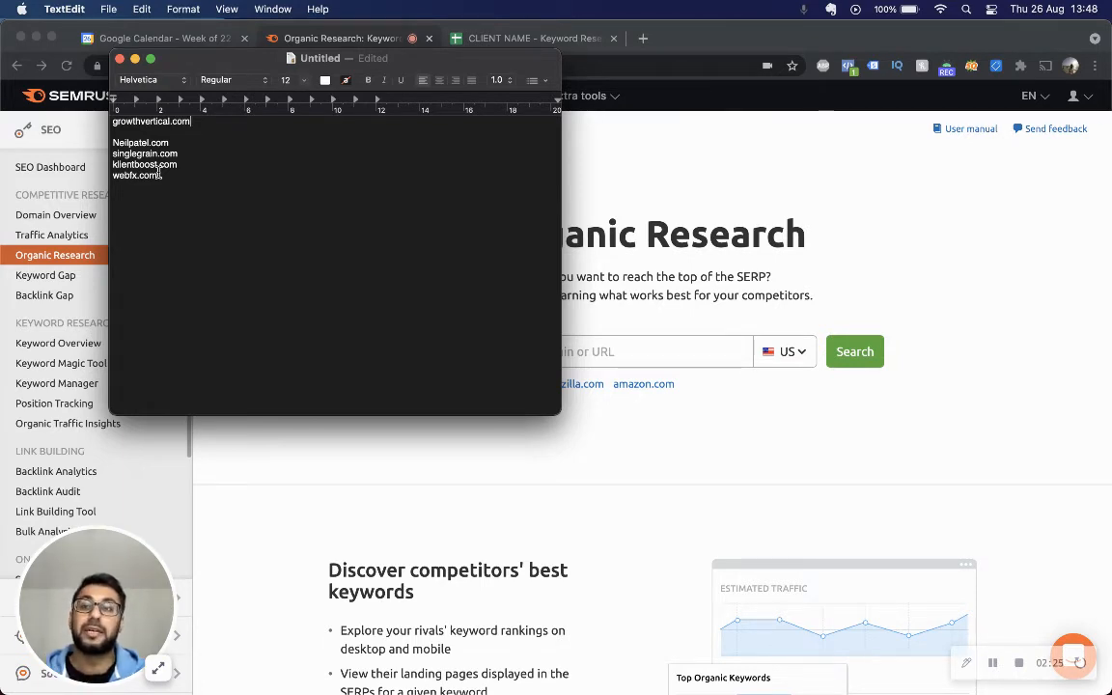
# - Copy Neilpatel.com from the note, run a US Organic Research search for it in Chrome, and dismiss the promotional banner
pyautogui.moveTo(170, 143); pyautogui.dragTo(113, 143)
pyautogui.press('super+c')
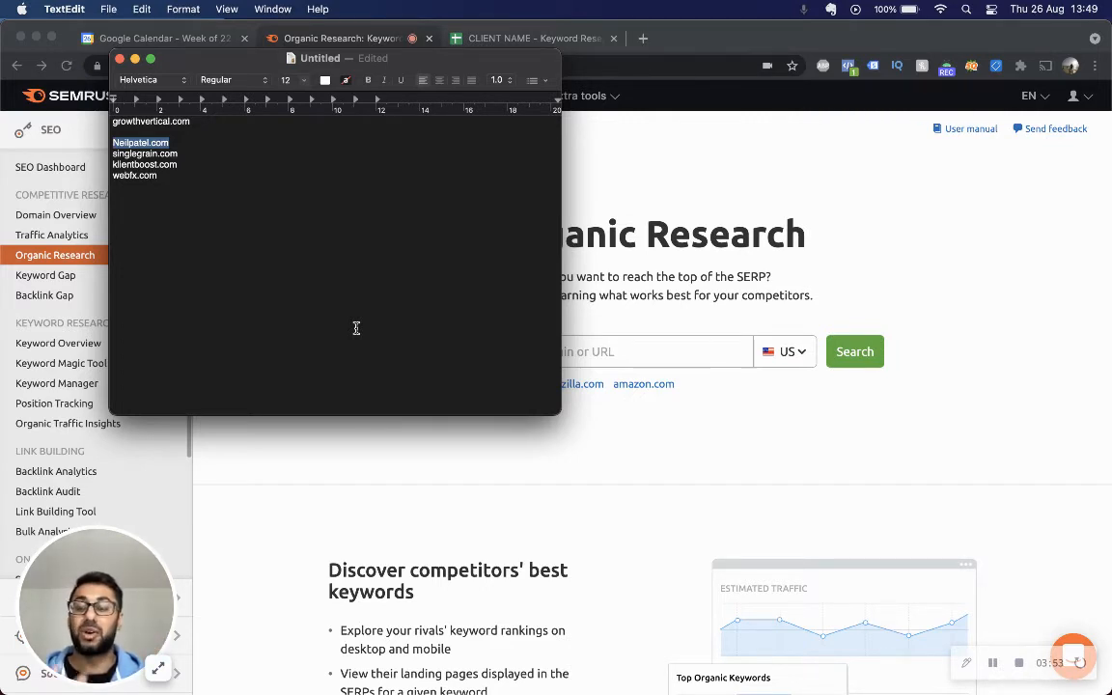
pyautogui.press('super+c')
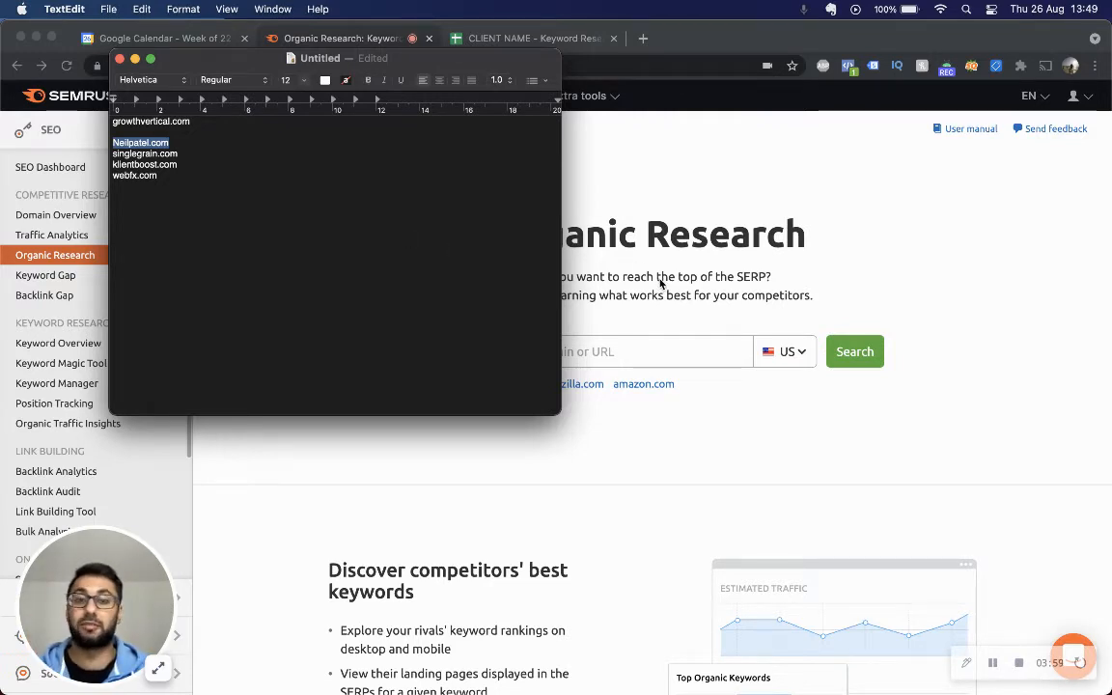
pyautogui.click(535, 345)
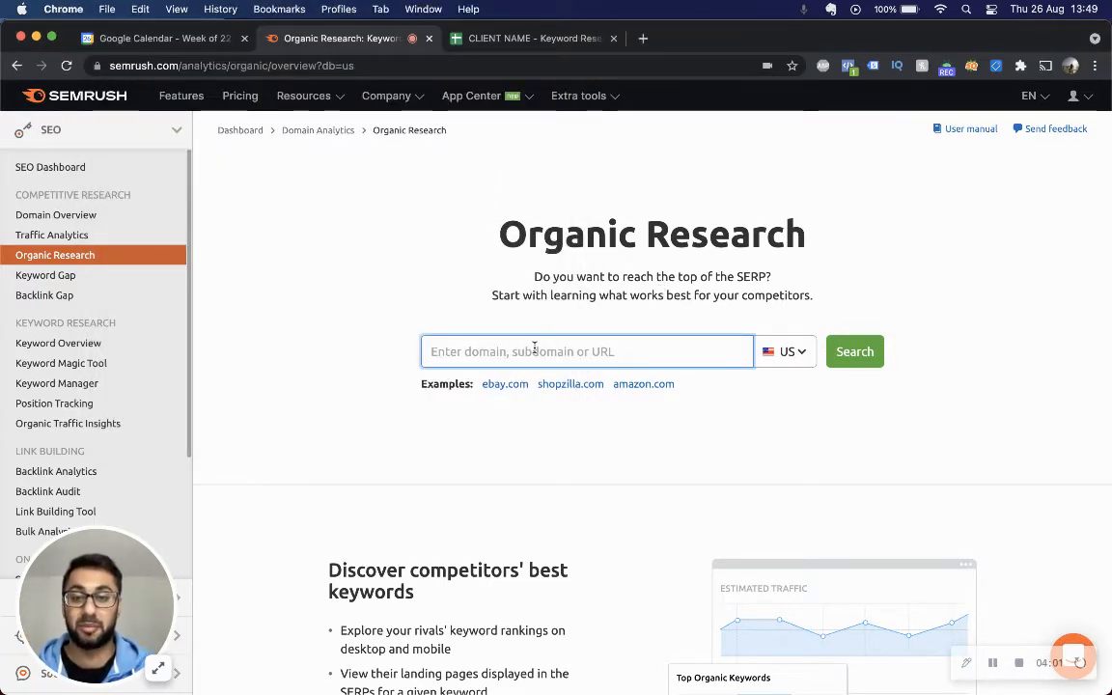
pyautogui.press('super+v')
pyautogui.click(850, 357)
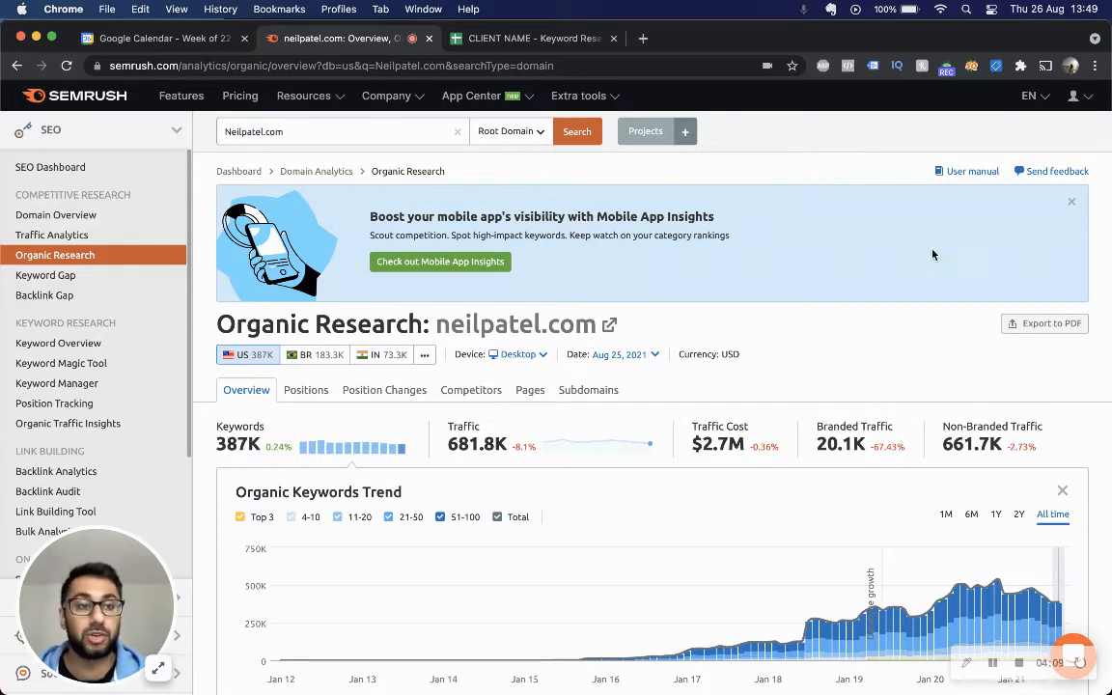
pyautogui.click(1071, 202)
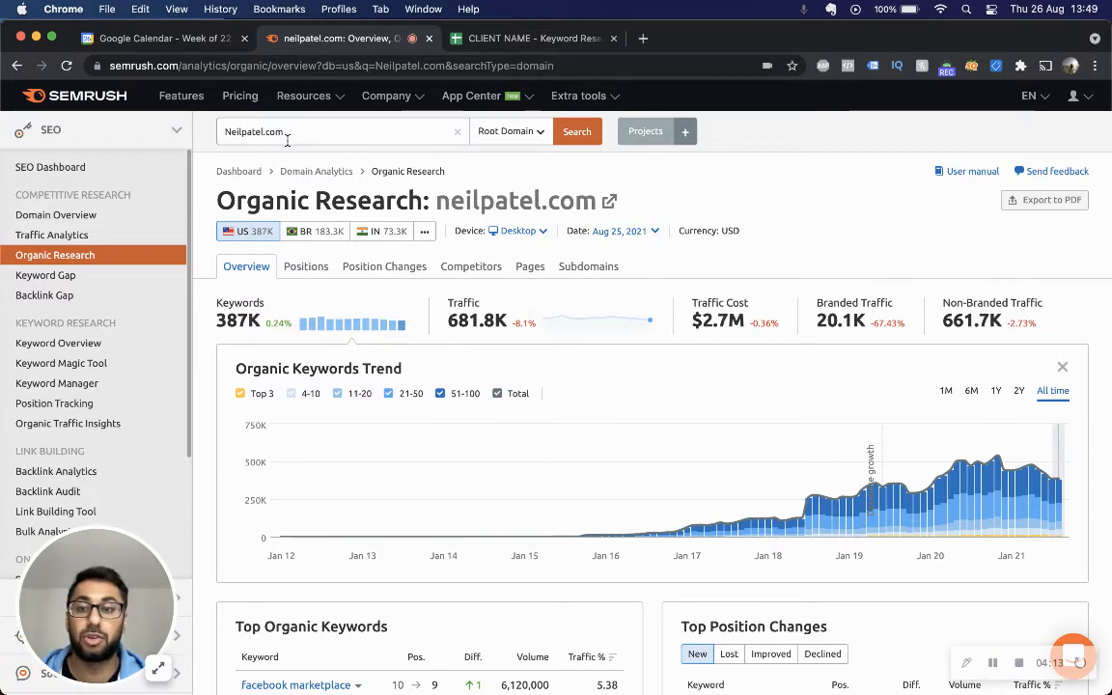
# - Review the domain overview's organic keyword trend, traffic figures, top organic keywords, position changes and SERP features
pyautogui.scroll(-2, 287, 140)
pyautogui.scroll(-2, 464, 332)
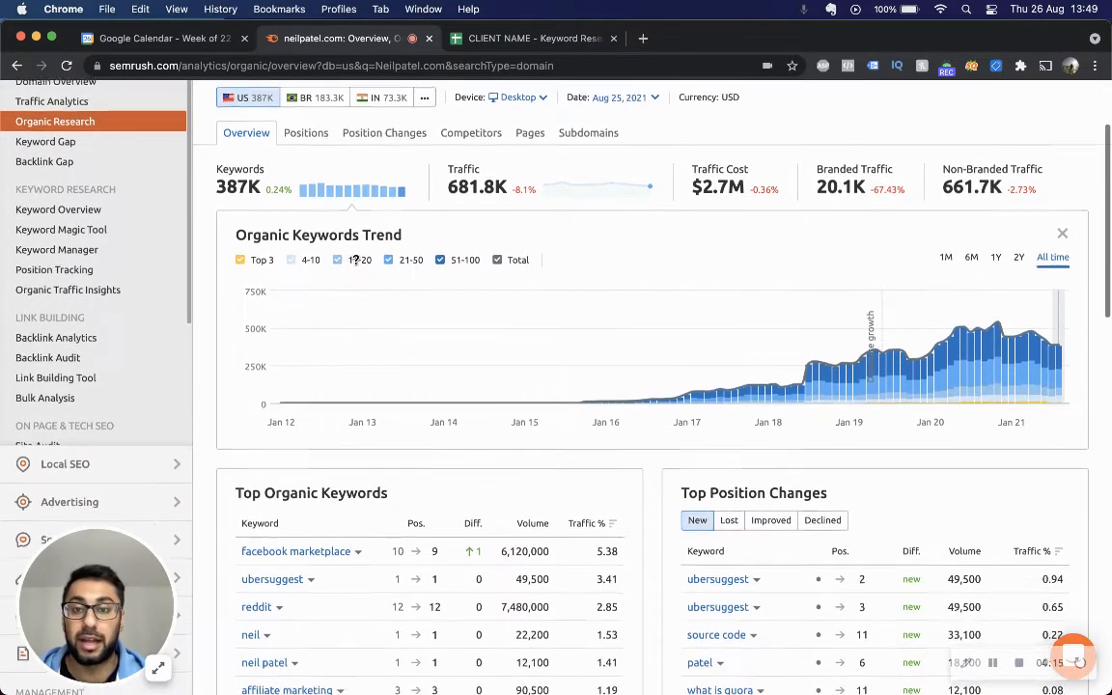
pyautogui.moveTo(466, 334)
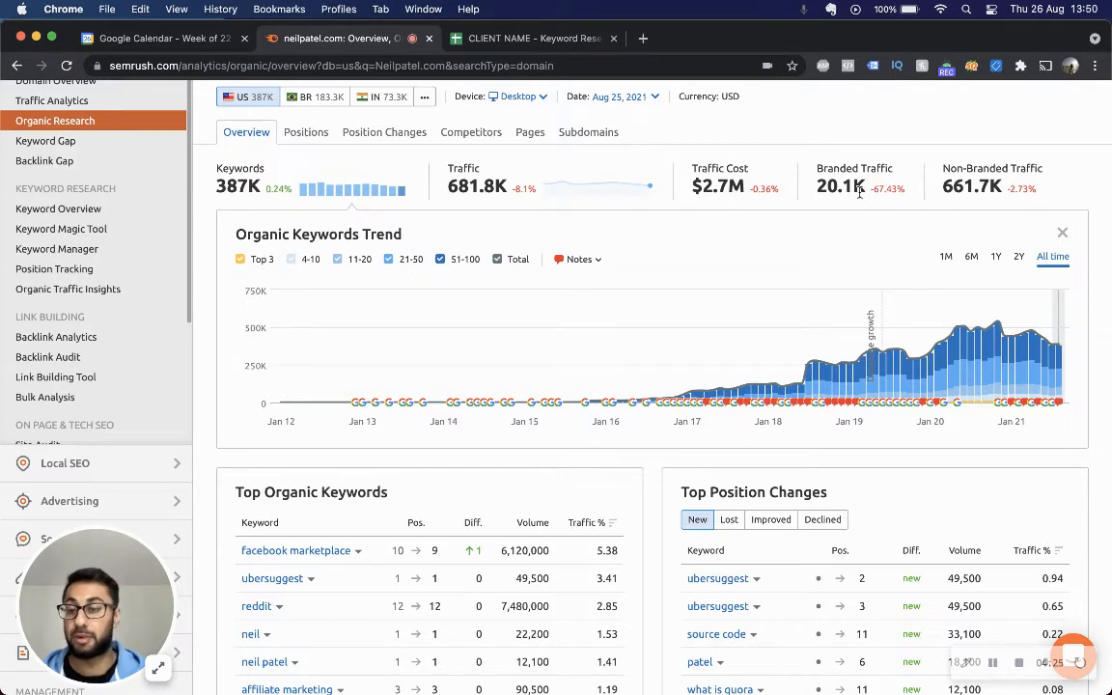
pyautogui.scroll(-1, 859, 191)
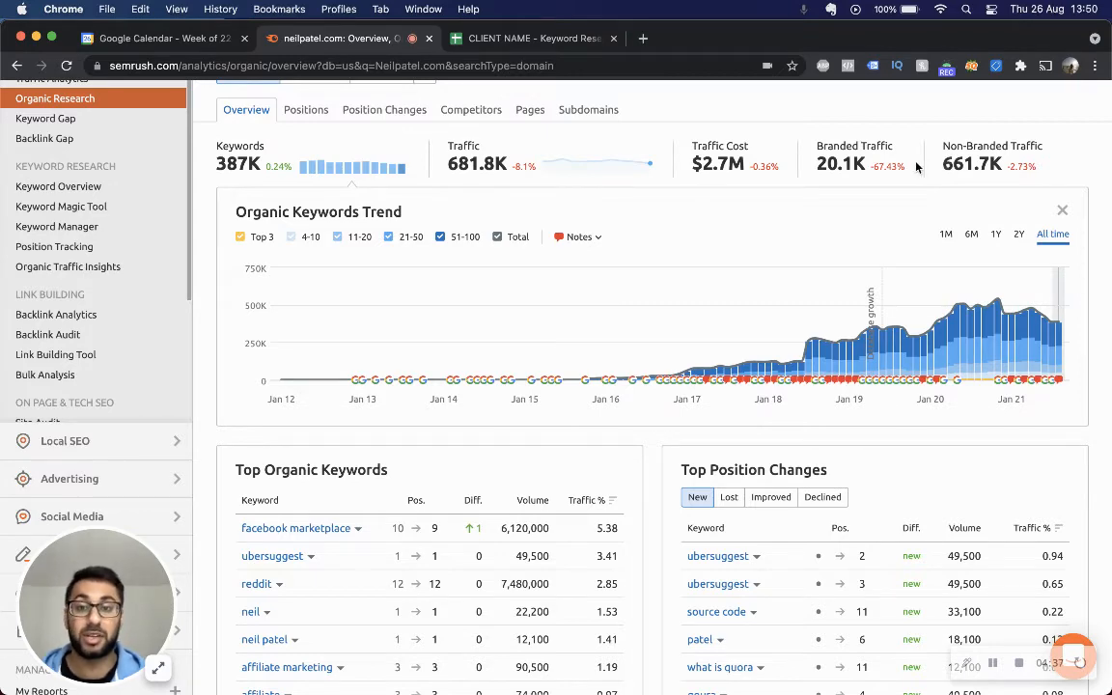
pyautogui.scroll(-5, 916, 167)
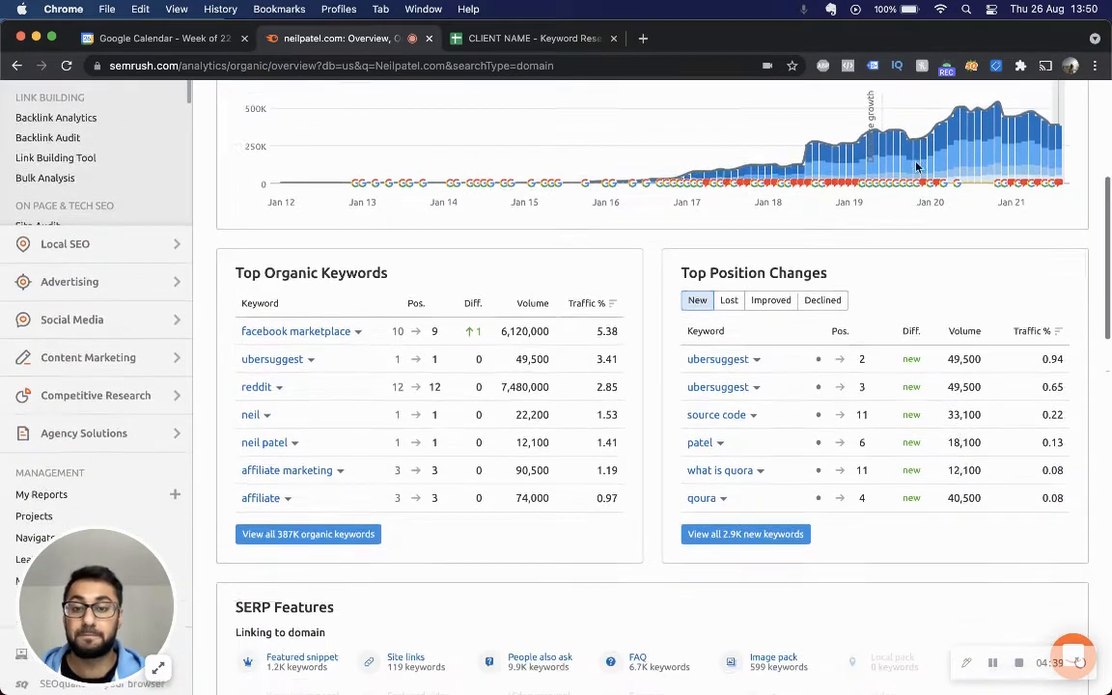
pyautogui.scroll(-1, 916, 167)
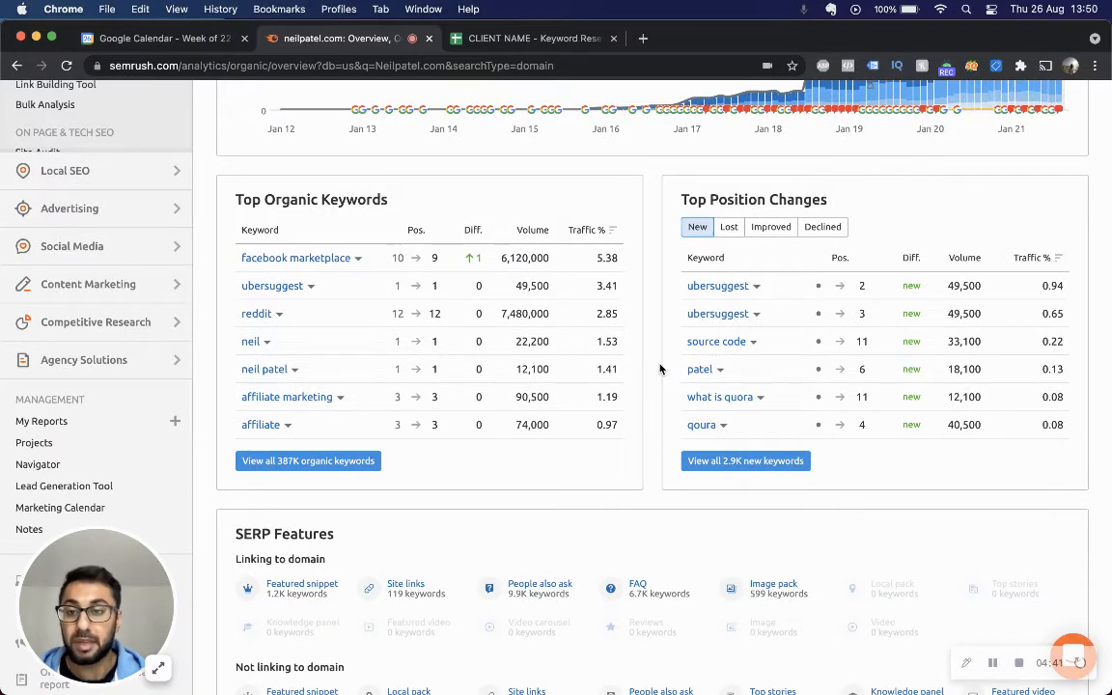
pyautogui.scroll(-1, 660, 365)
pyautogui.scroll(1, 660, 365)
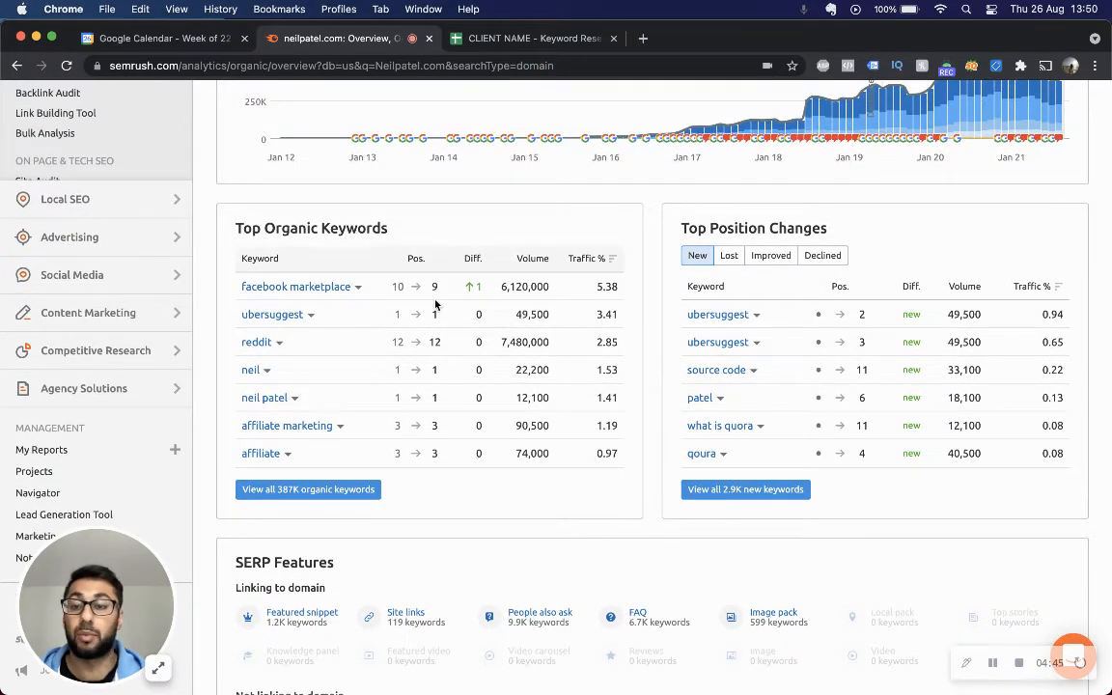
pyautogui.scroll(1, 395, 280)
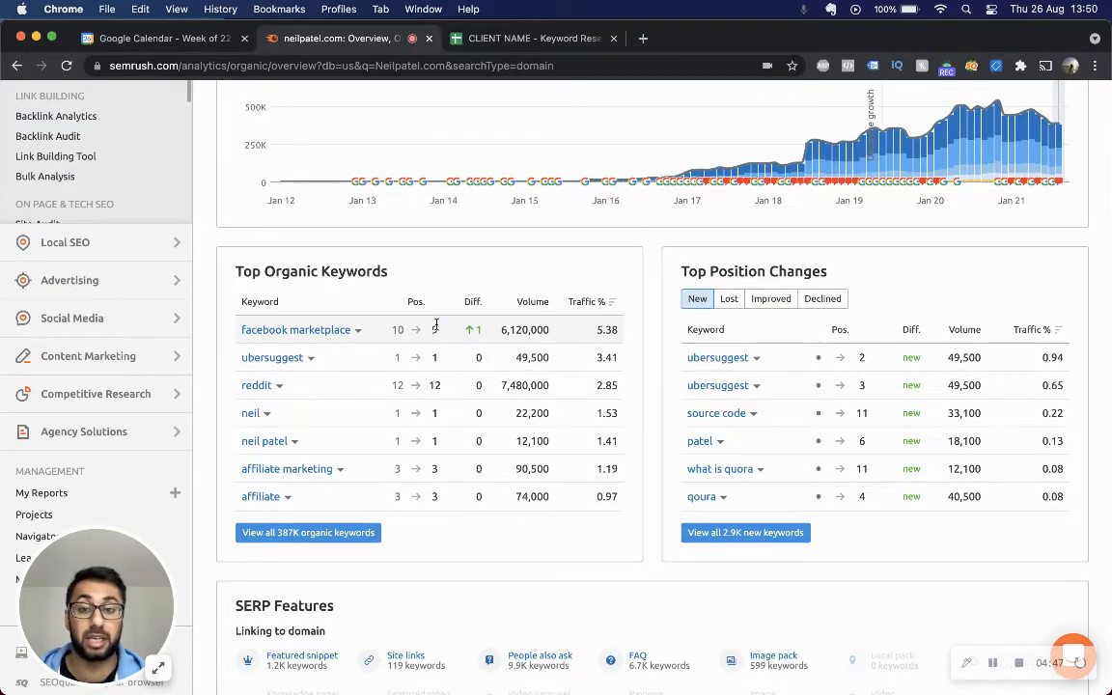
pyautogui.scroll(-10, 436, 326)
pyautogui.scroll(5, 436, 329)
pyautogui.scroll(2, 436, 326)
pyautogui.scroll(-1, 437, 323)
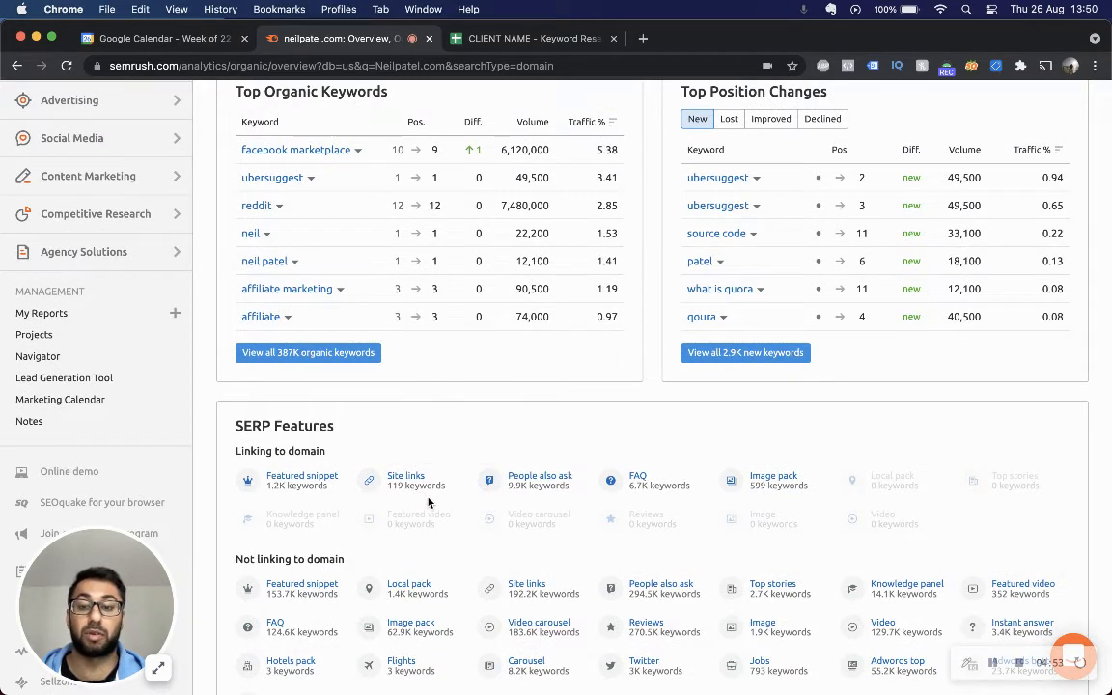
pyautogui.scroll(2, 475, 521)
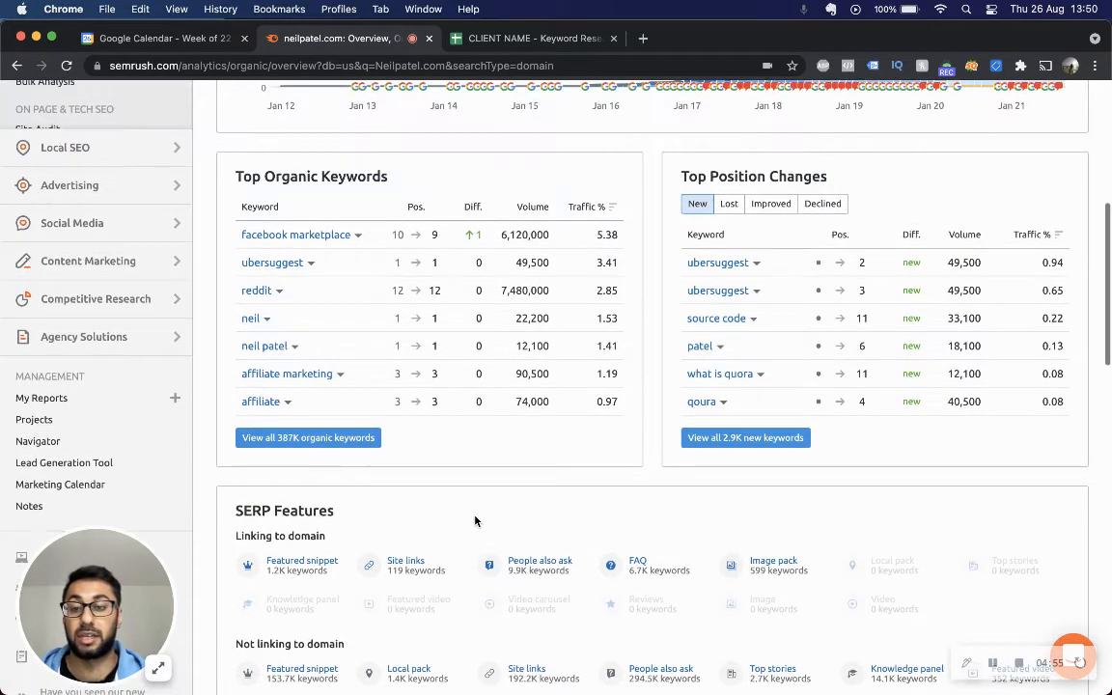
pyautogui.scroll(1, 475, 521)
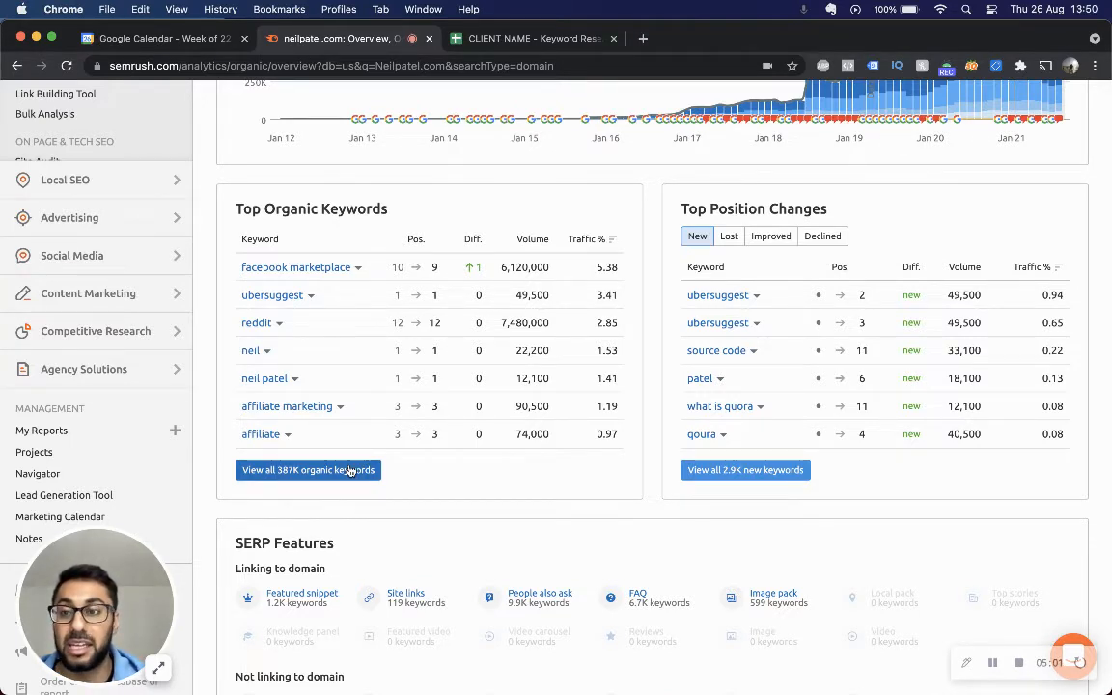
# - Open the full list of the domain's organic keywords and sort it by position difference in descending order
pyautogui.click(349, 470)
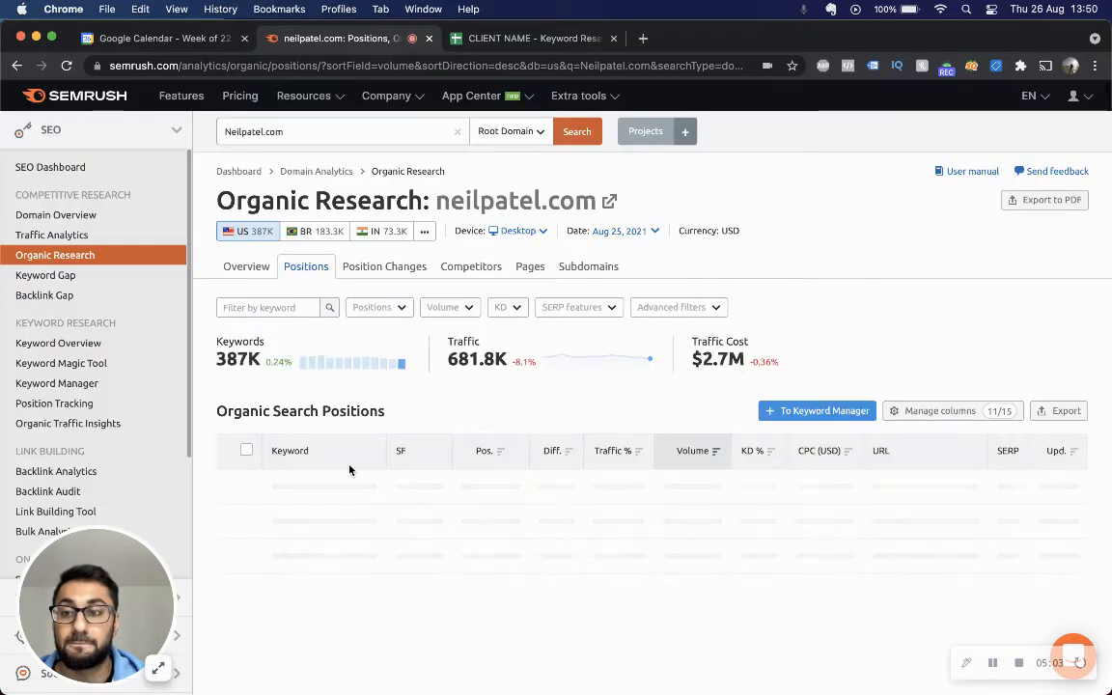
pyautogui.scroll(-2, 421, 459)
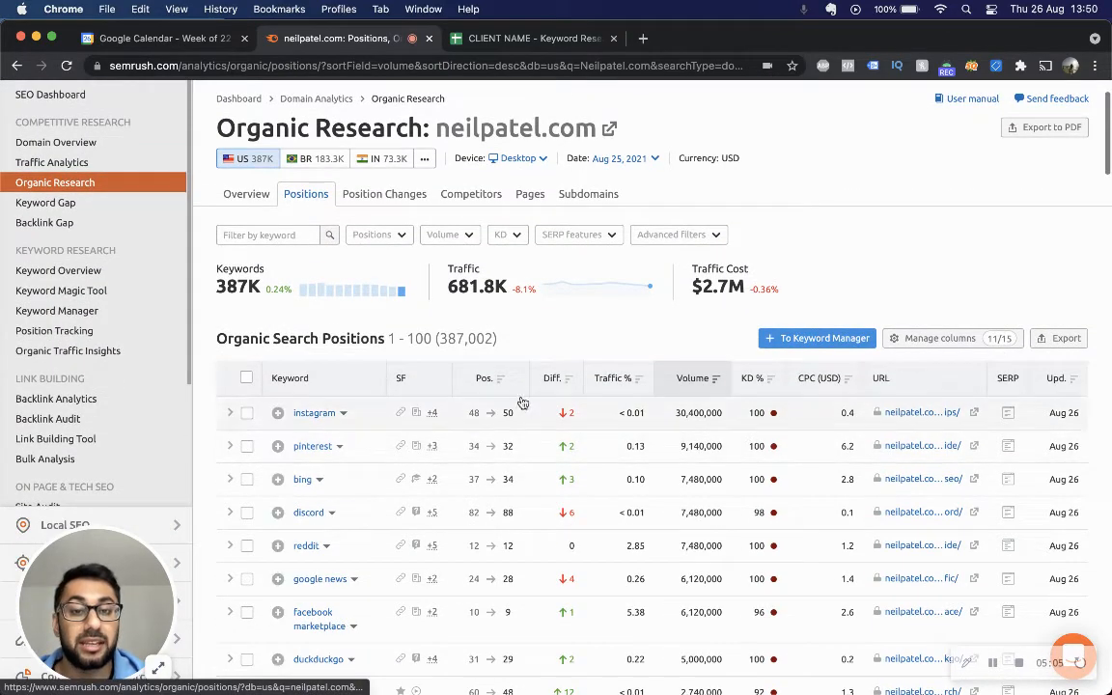
pyautogui.click(552, 380)
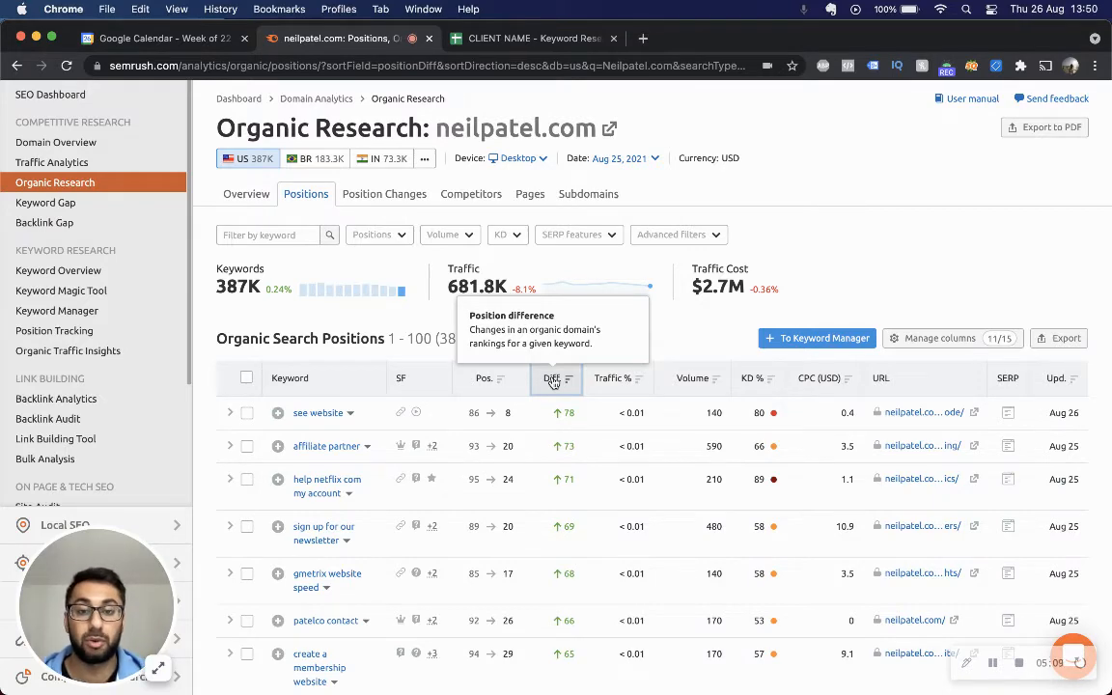
# - Filter the organic search positions to keywords ranking in the Top 10
pyautogui.scroll(-2, 560, 424)
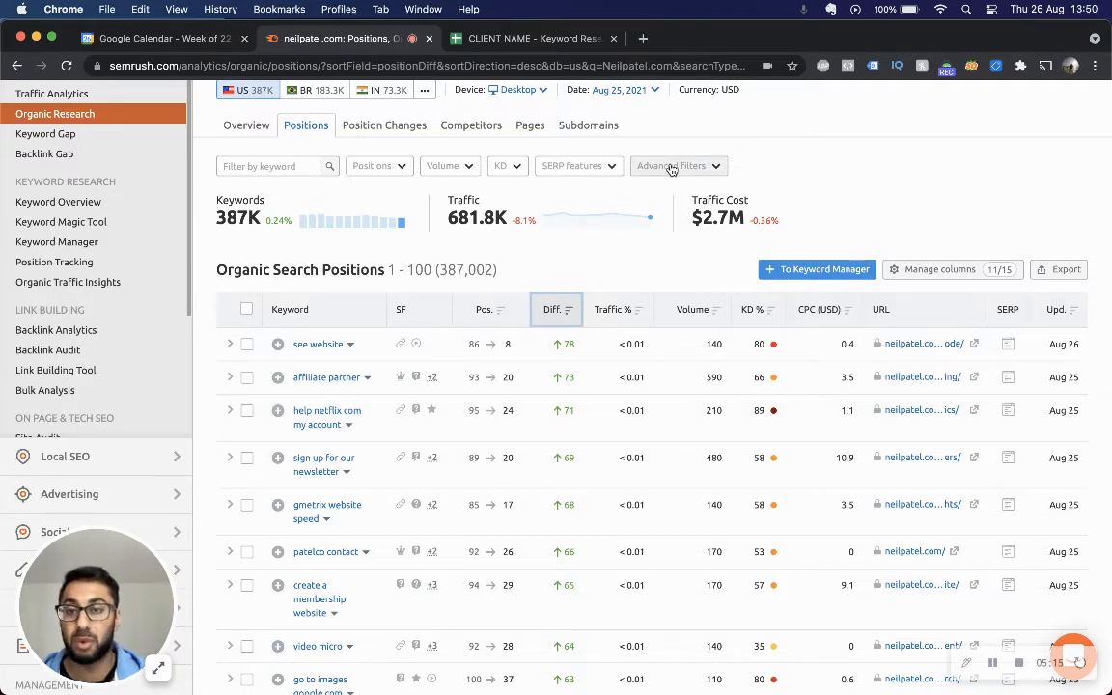
pyautogui.click(376, 166)
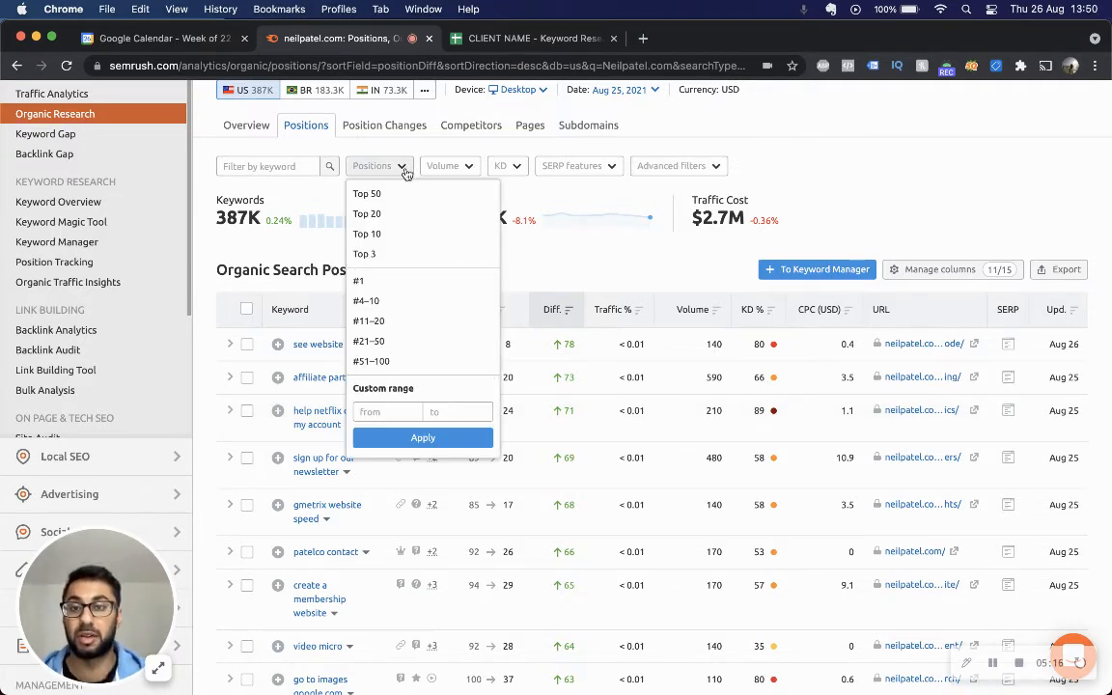
pyautogui.click(405, 232)
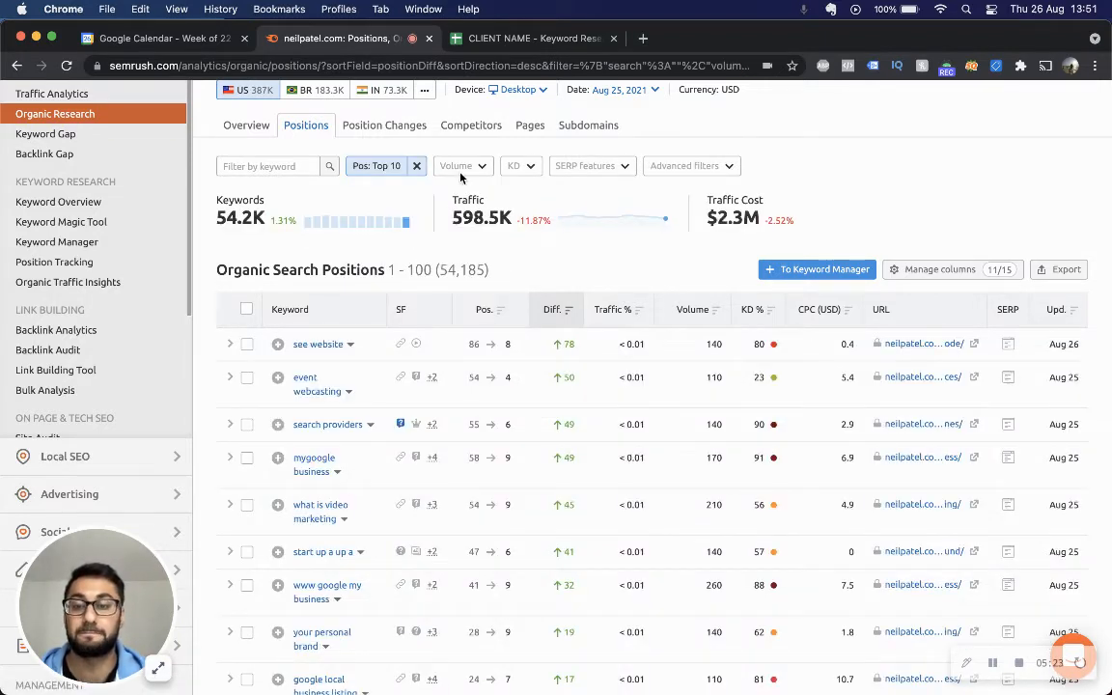
pyautogui.click(462, 172)
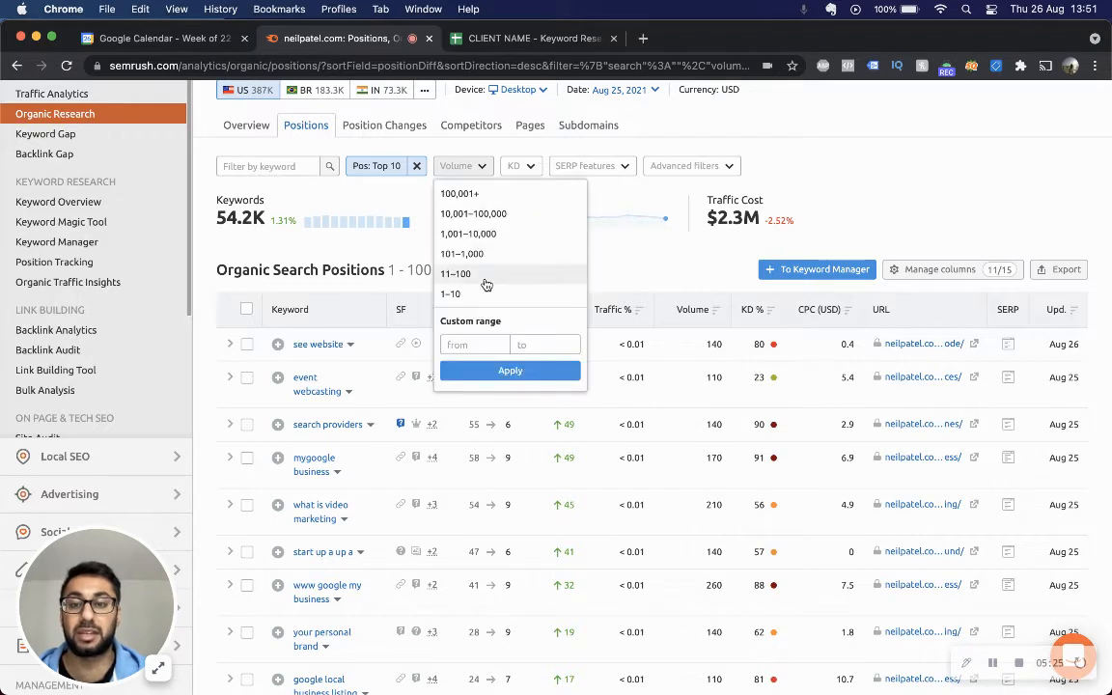
pyautogui.click(465, 343)
pyautogui.write('500')
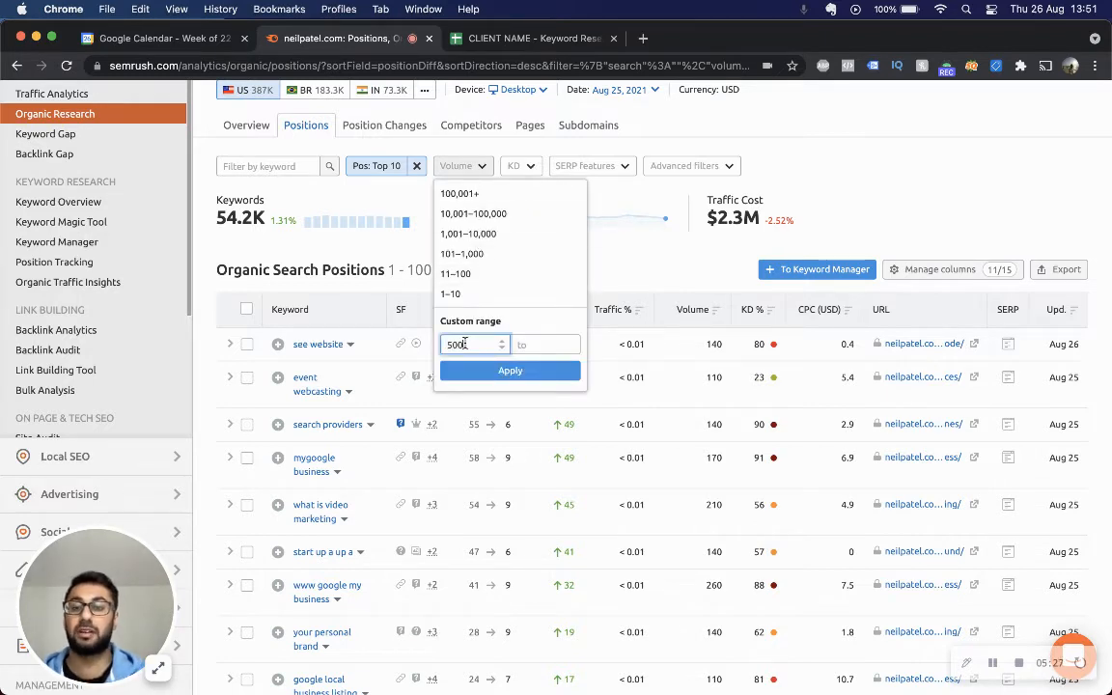
pyautogui.write('+')
pyautogui.press('super+a')
pyautogui.click(526, 167)
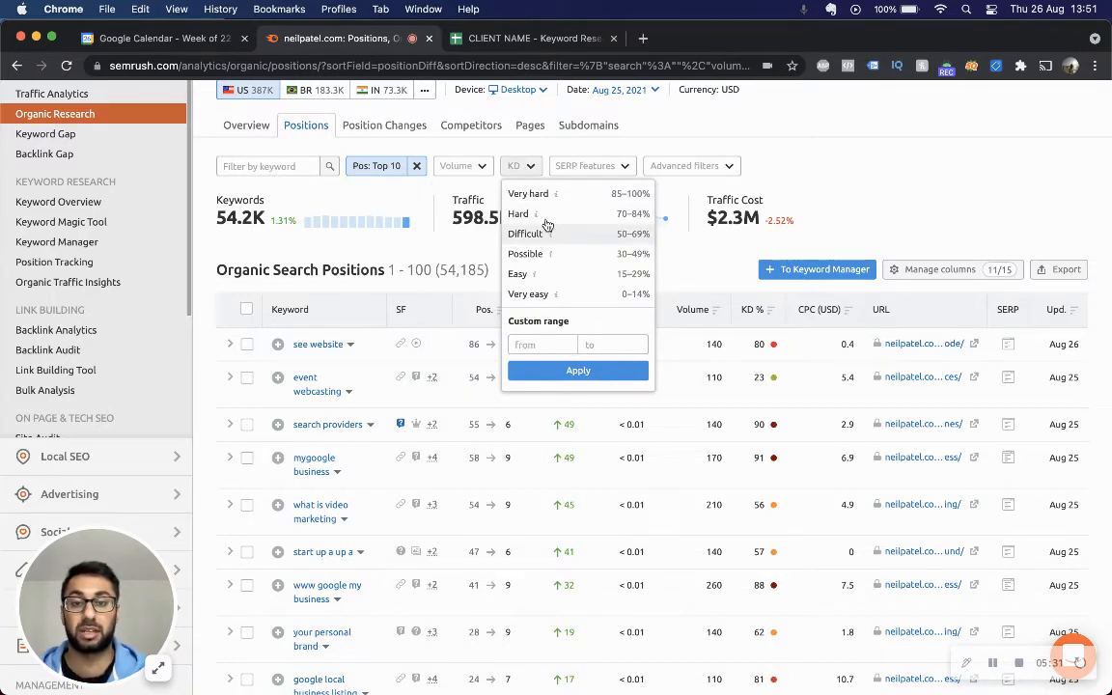
# - Apply an advanced filter to the organic positions that excludes the keyword type Branded
pyautogui.click(677, 166)
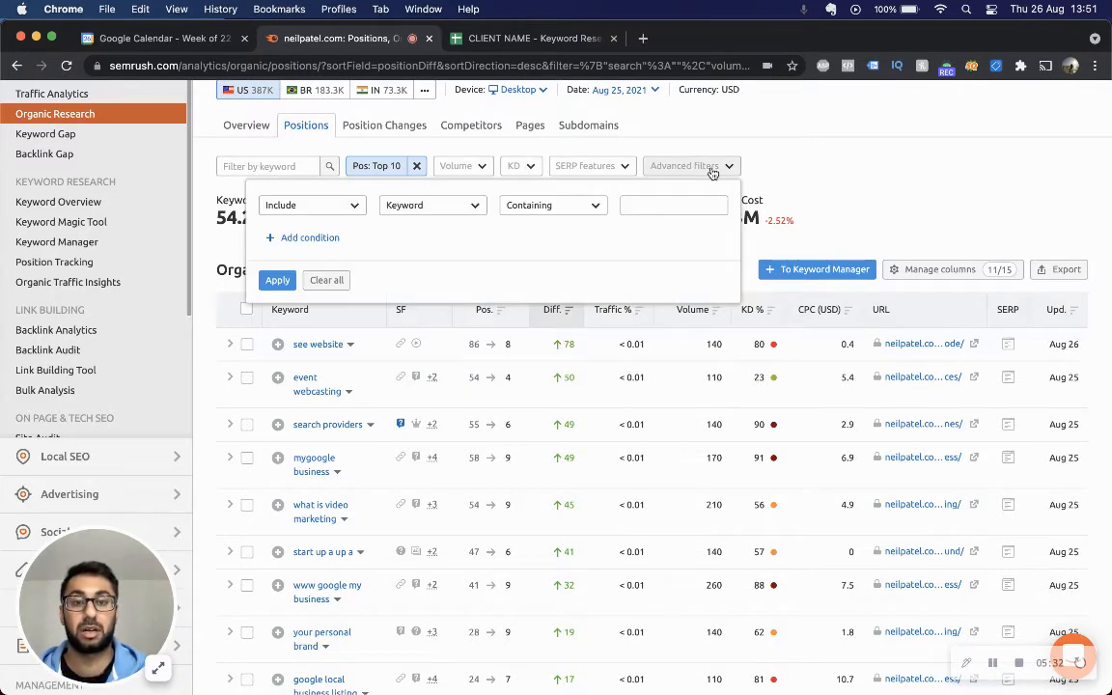
pyautogui.click(335, 209)
pyautogui.click(317, 252)
pyautogui.click(434, 207)
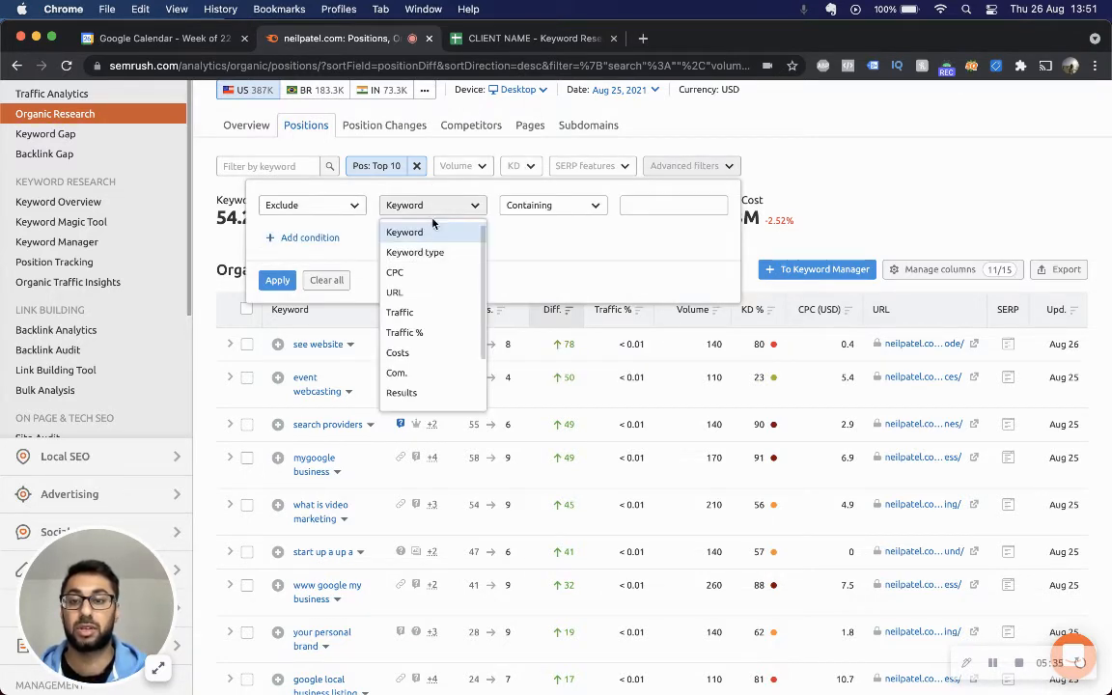
pyautogui.click(522, 251)
pyautogui.click(532, 206)
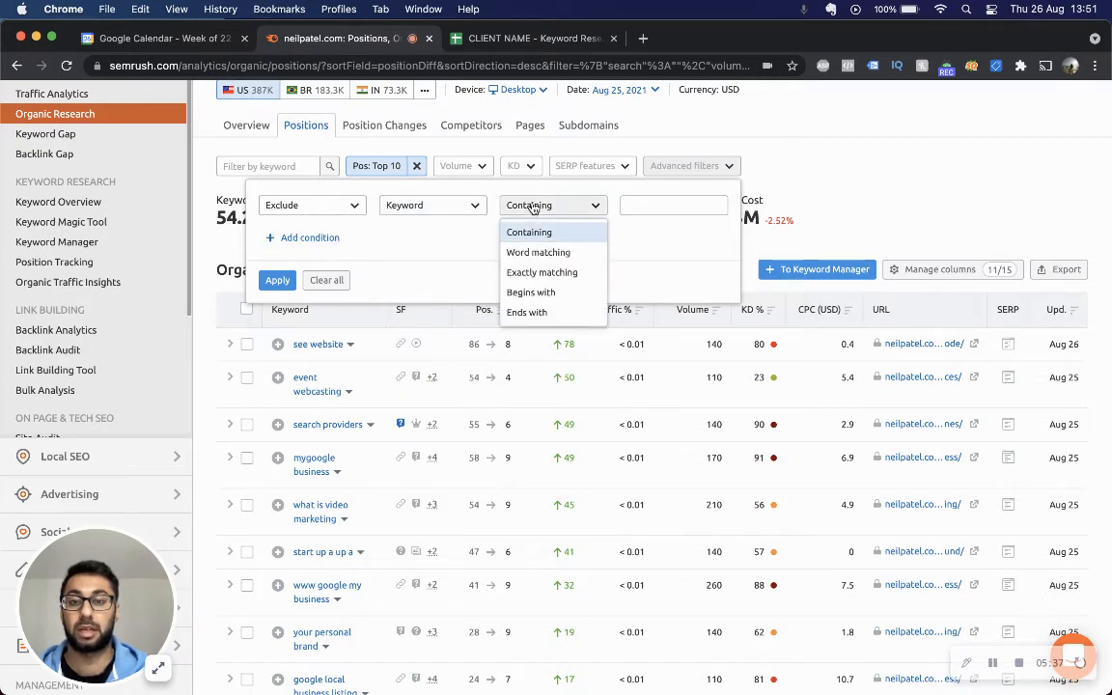
pyautogui.click(435, 204)
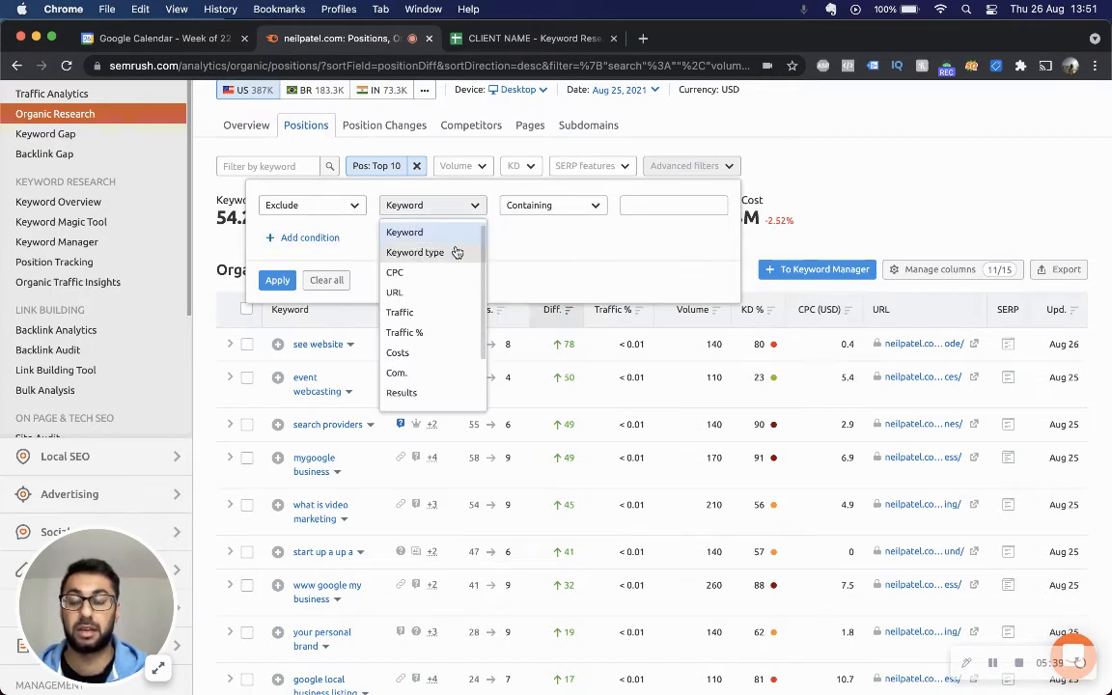
pyautogui.click(457, 252)
pyautogui.click(536, 204)
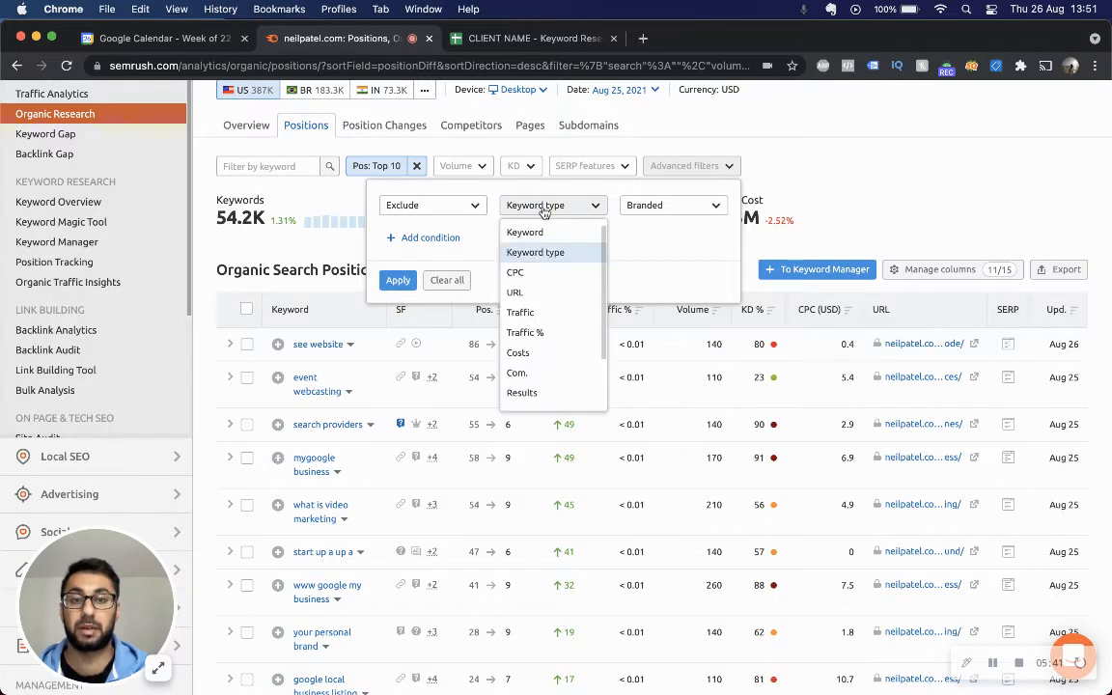
pyautogui.click(653, 207)
pyautogui.click(648, 232)
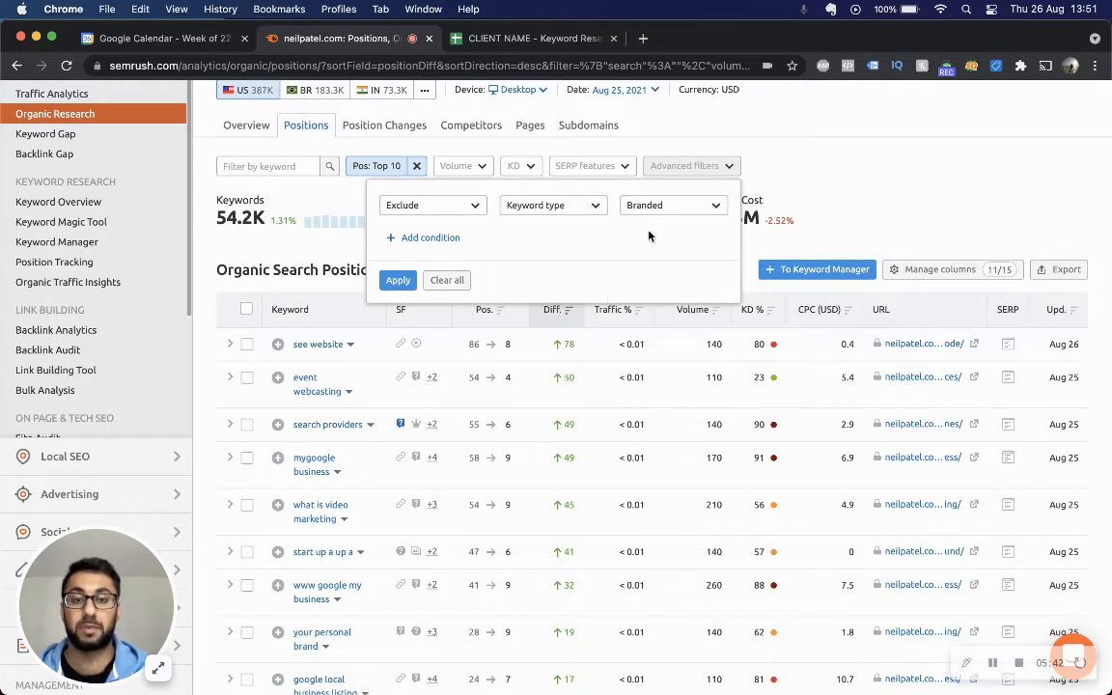
pyautogui.click(396, 279)
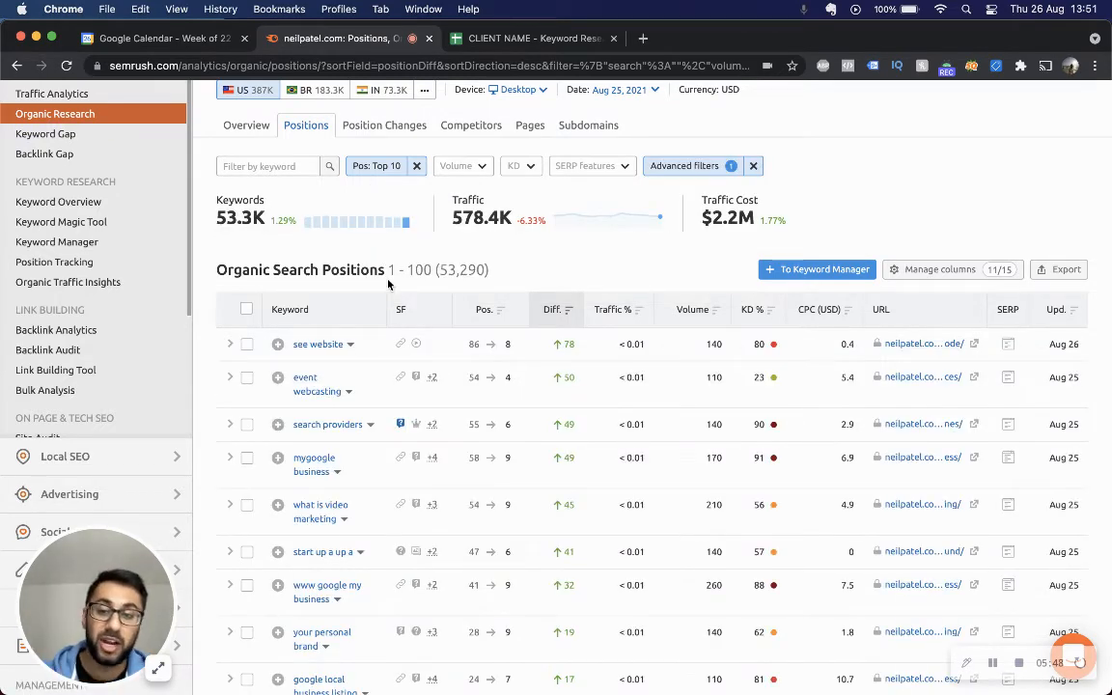
pyautogui.scroll(-2, 388, 283)
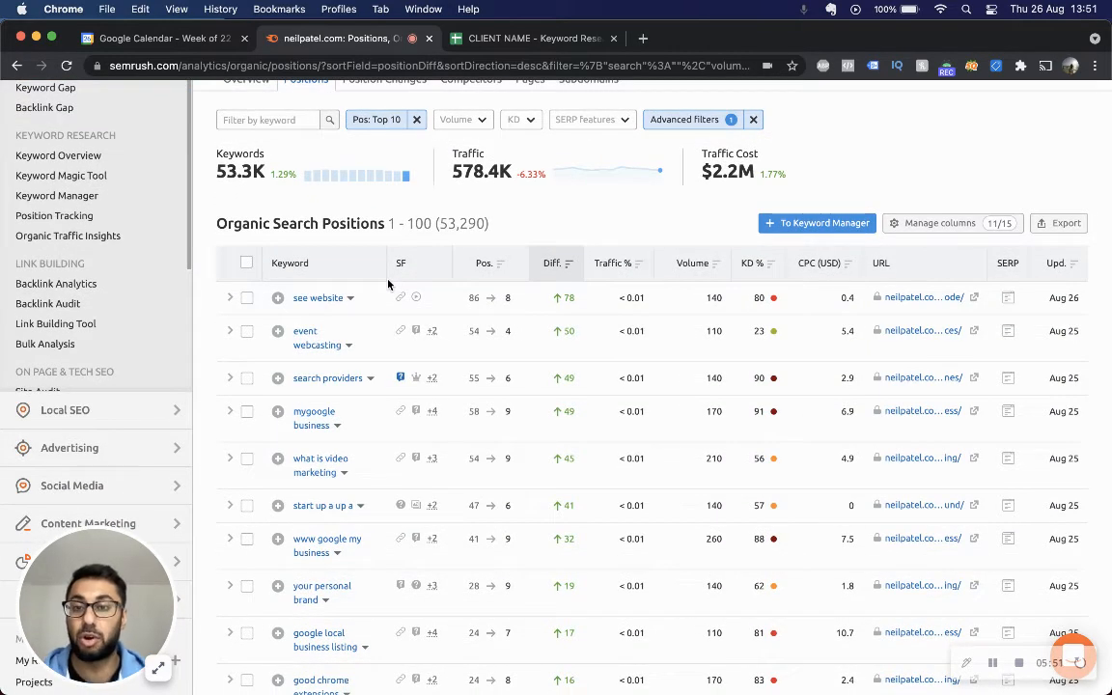
# - Filter the organic search positions by the keyword "marketing"
pyautogui.click(264, 121)
pyautogui.write('marketing')
pyautogui.press('Return')
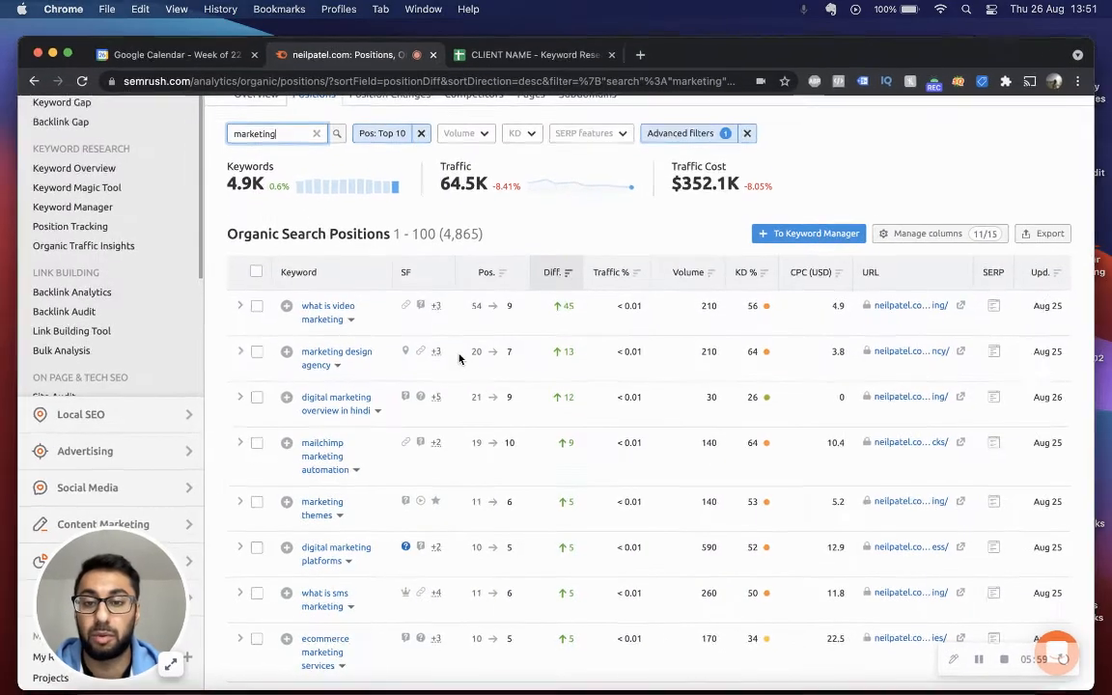
pyautogui.scroll(-1, 459, 359)
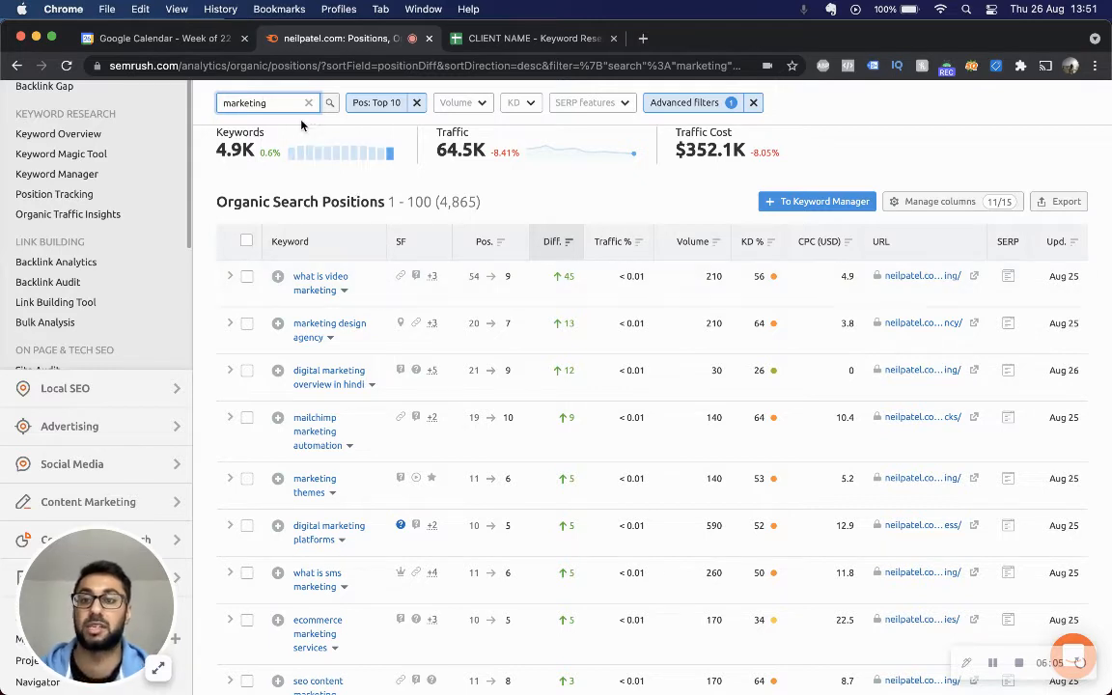
# - Clear the "marketing" keyword filter from the organic search positions
pyautogui.doubleClick(233, 102)
pyautogui.press('BackSpace')
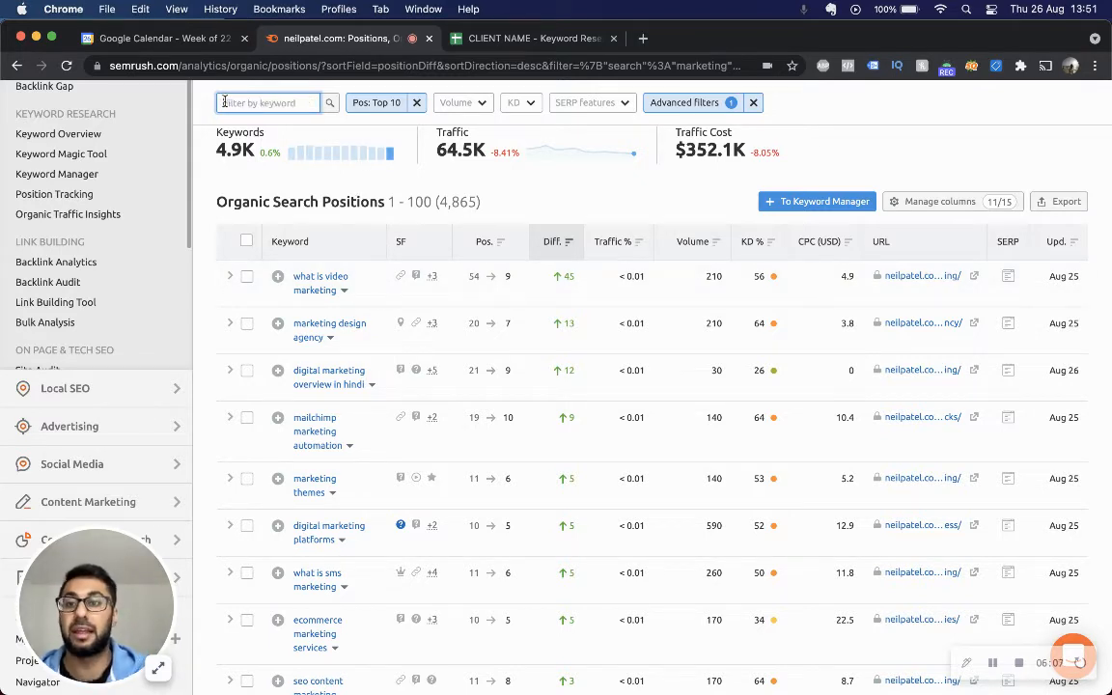
pyautogui.click(328, 104)
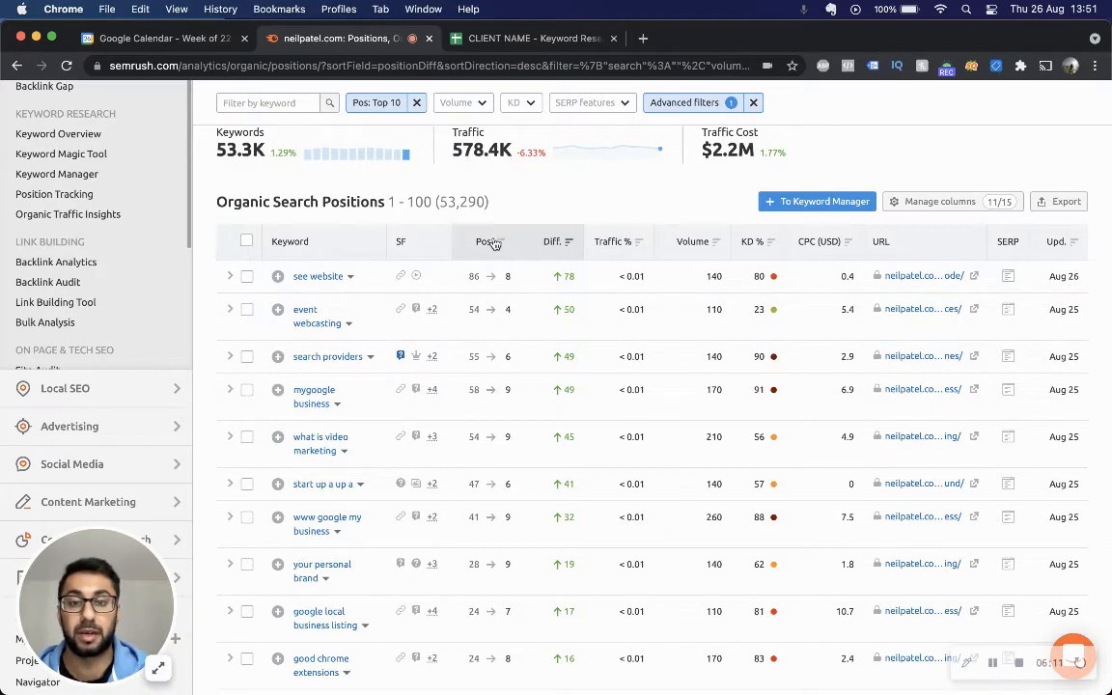
# - Sort the organic search positions by position in ascending order and look through the highest-ranking keywords
pyautogui.click(492, 241)
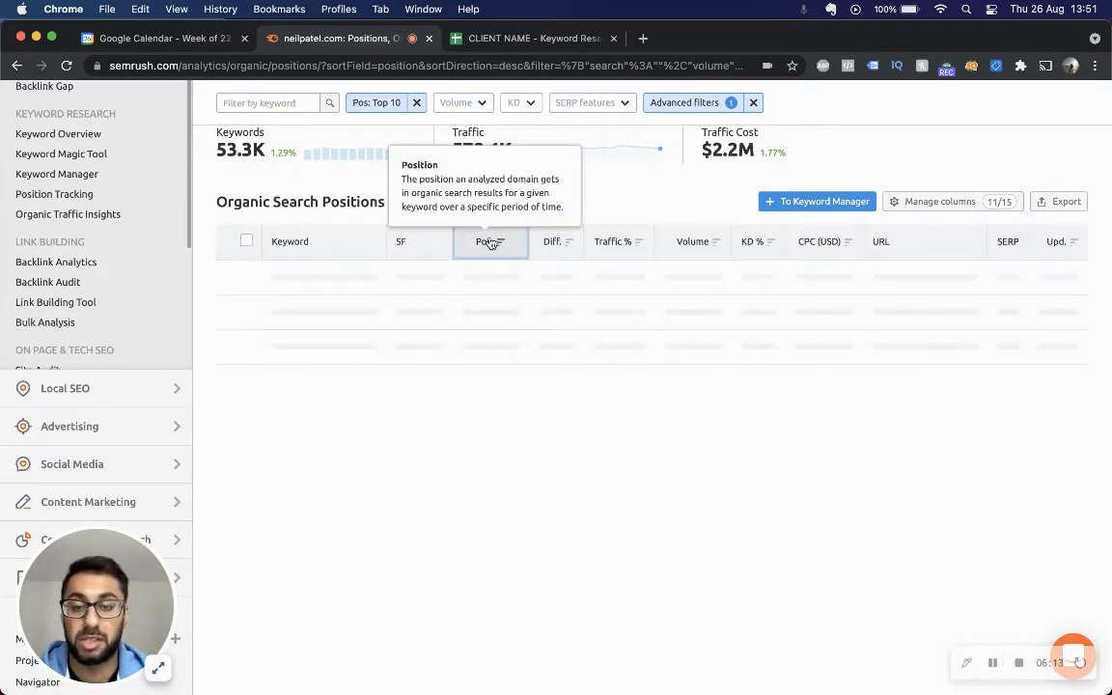
pyautogui.scroll(-2, 536, 318)
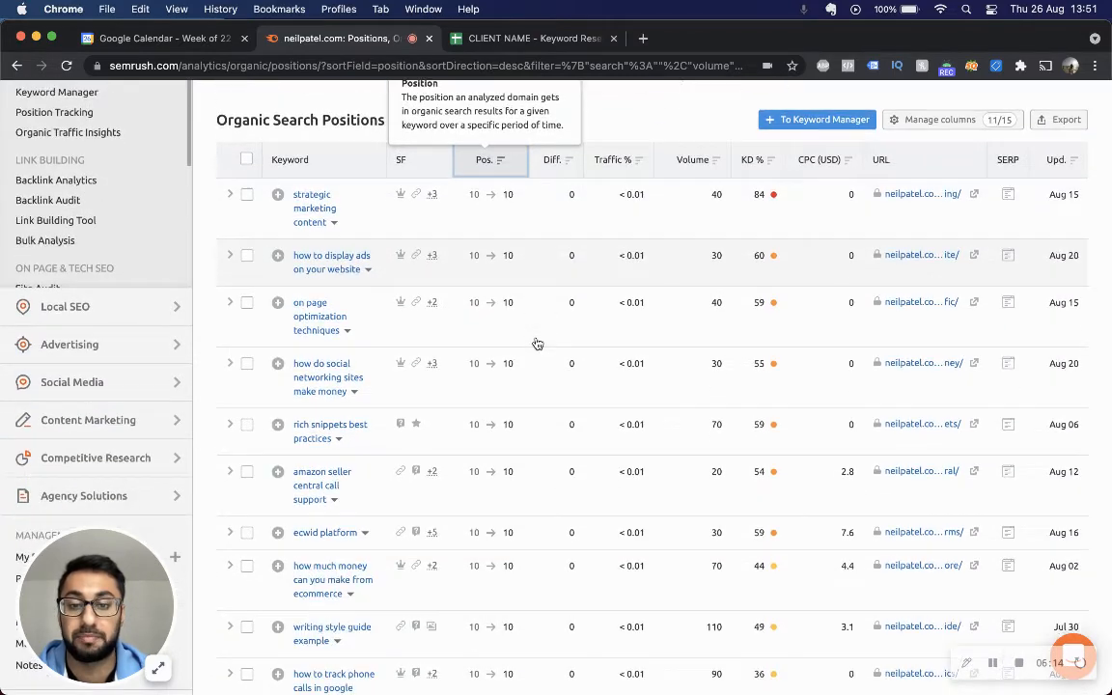
pyautogui.scroll(2, 538, 344)
pyautogui.click(479, 250)
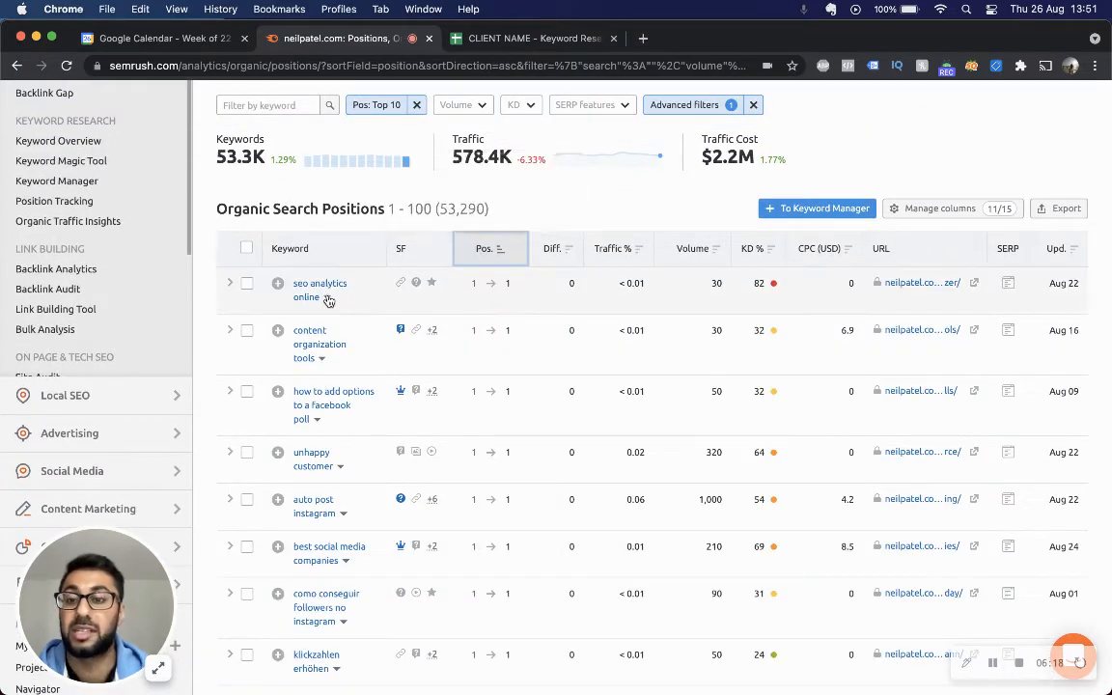
pyautogui.scroll(-1, 523, 376)
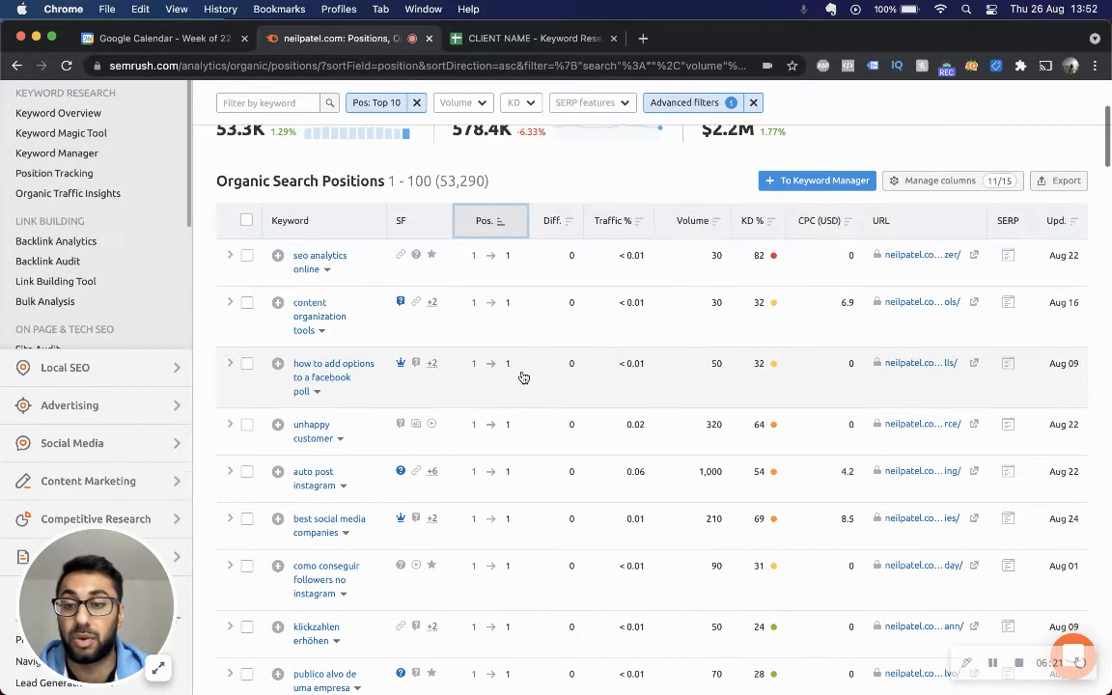
pyautogui.scroll(-1, 523, 376)
pyautogui.scroll(-1, 413, 323)
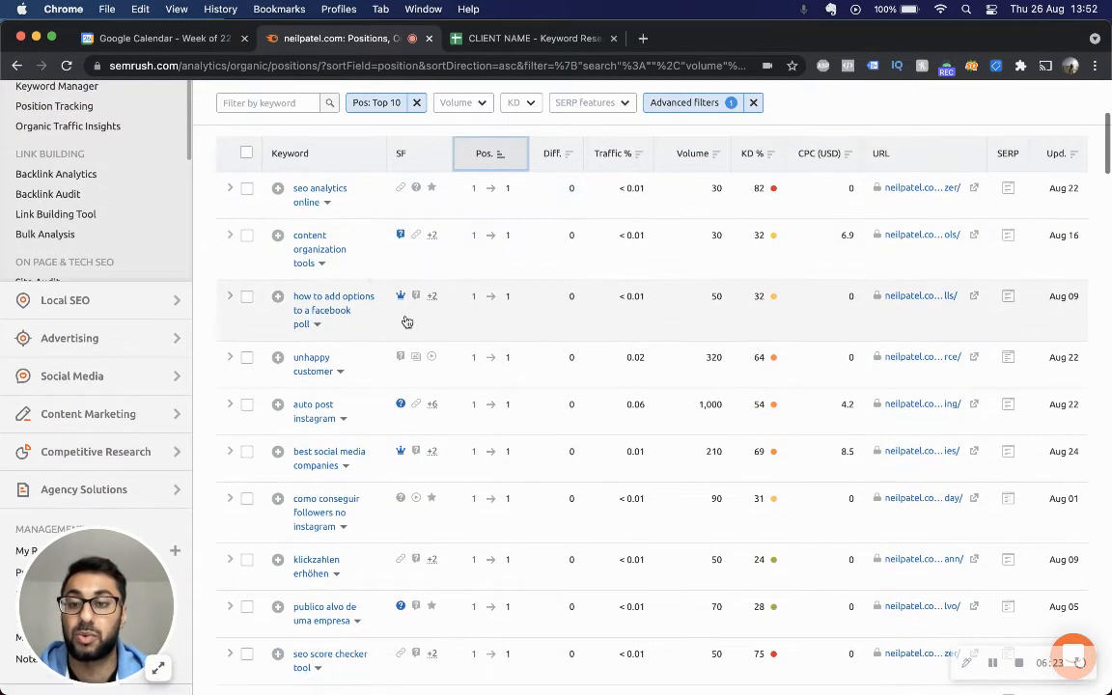
pyautogui.scroll(-1, 366, 346)
pyautogui.scroll(-1, 383, 352)
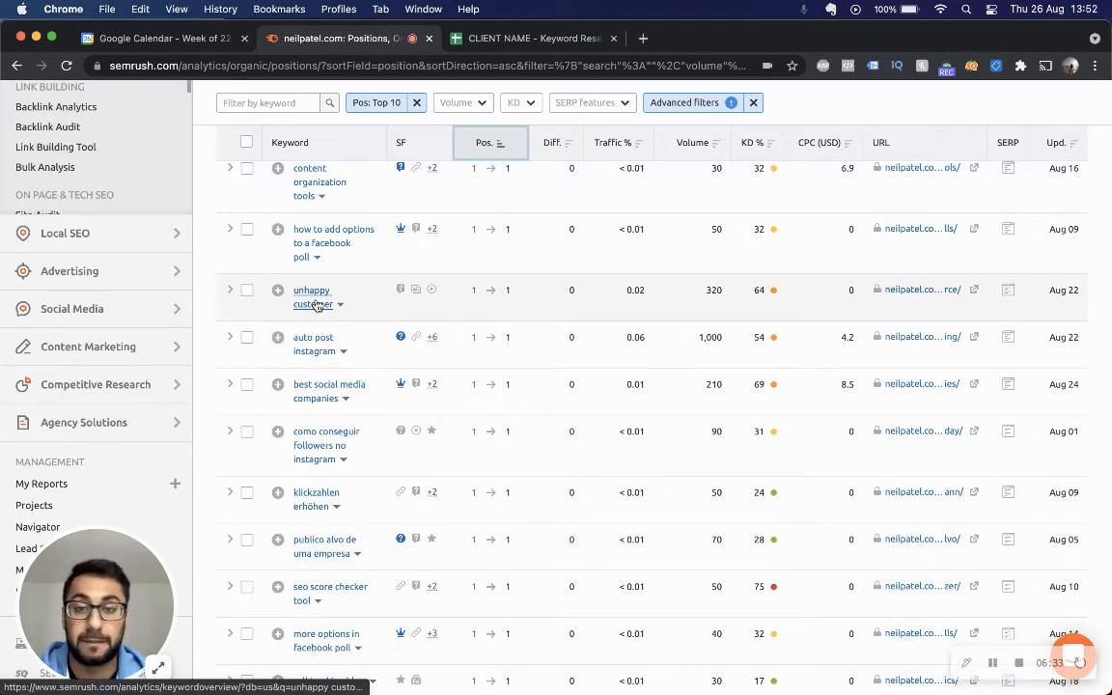
pyautogui.scroll(2, 681, 322)
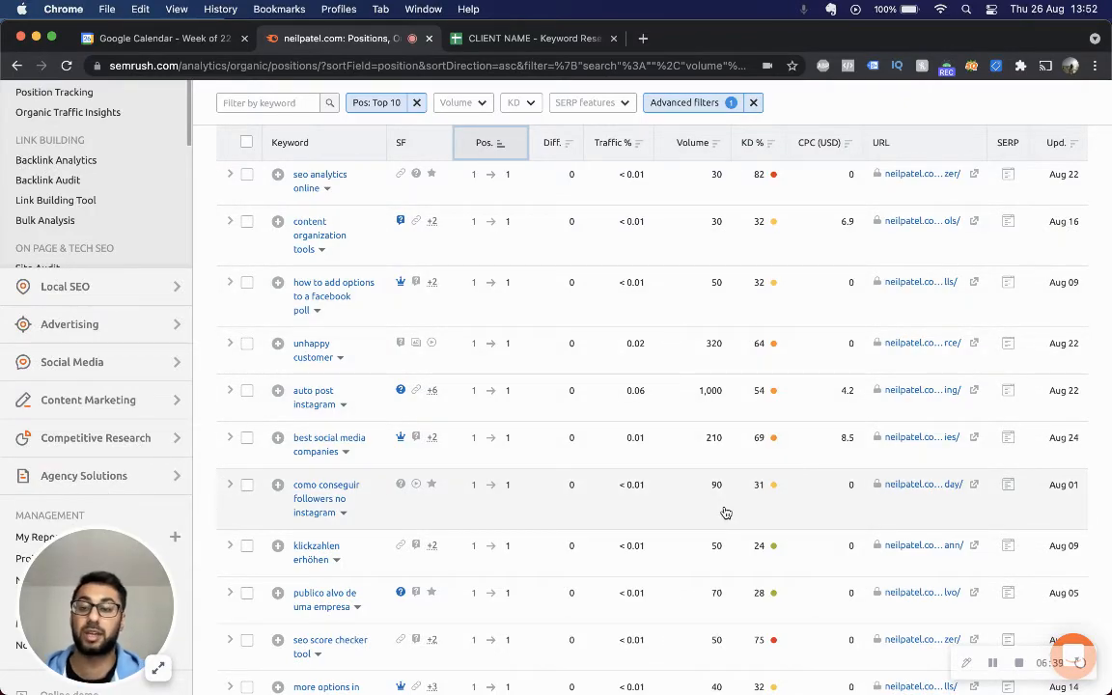
# - Switch to the TextEdit notes, highlight the keyword ranking and content pillar questions under Organic Research Tool, and return to Semrush in Chrome
pyautogui.hotkey('ctrl', 'Up')
pyautogui.click(1020, 134)
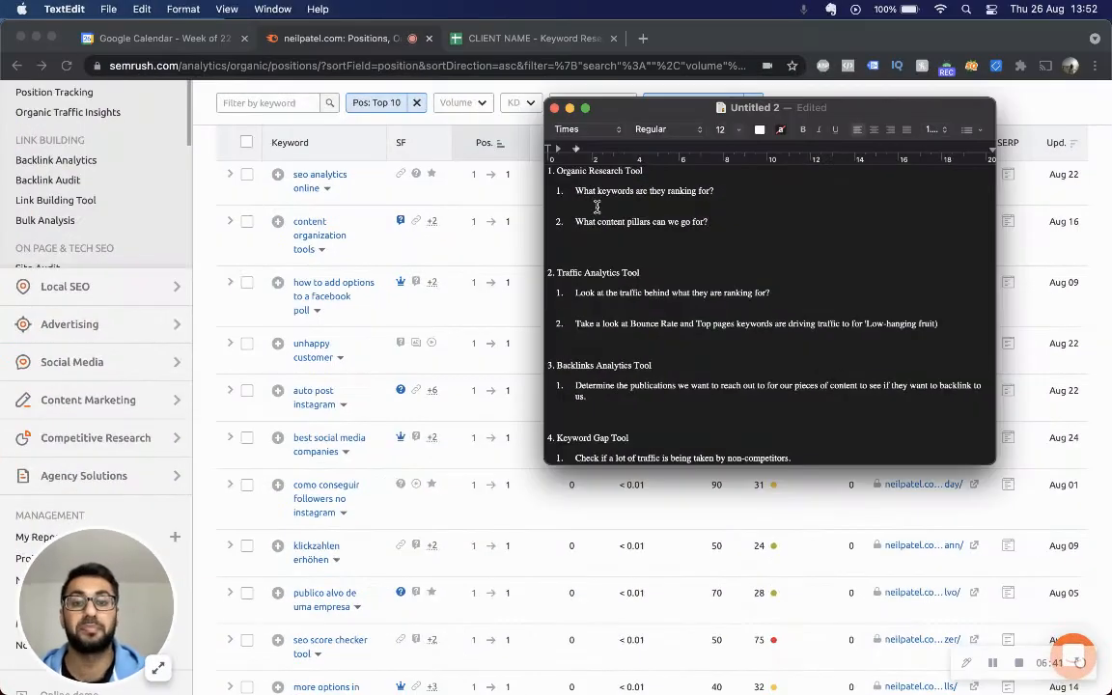
pyautogui.moveTo(714, 191); pyautogui.dragTo(575, 191)
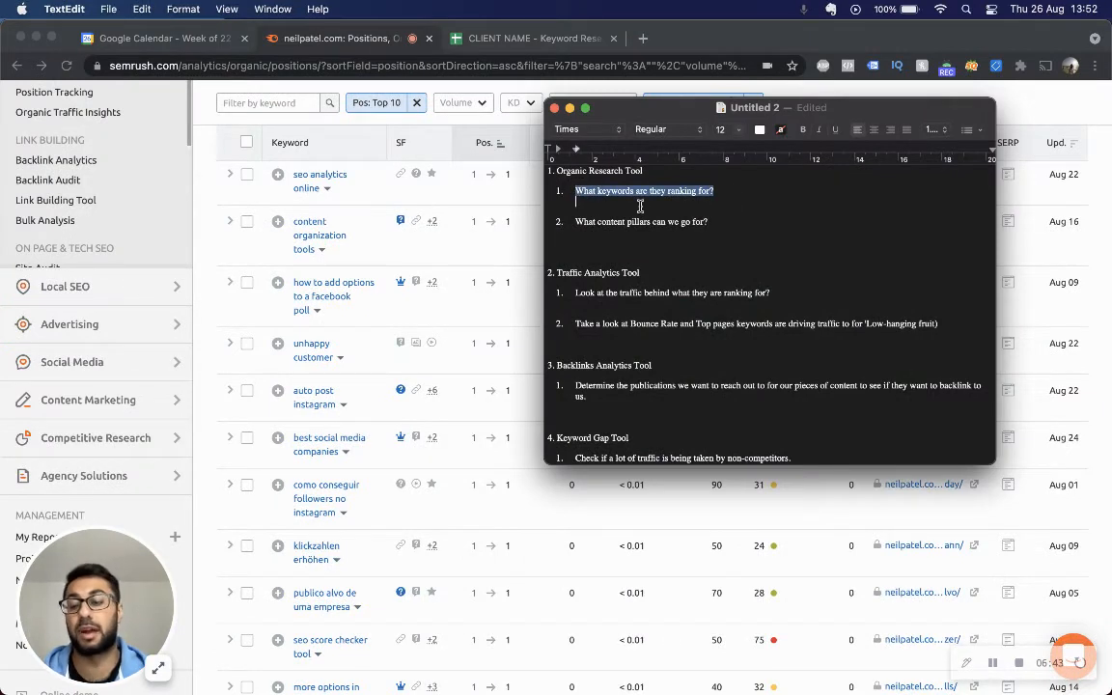
pyautogui.moveTo(709, 222); pyautogui.dragTo(560, 221)
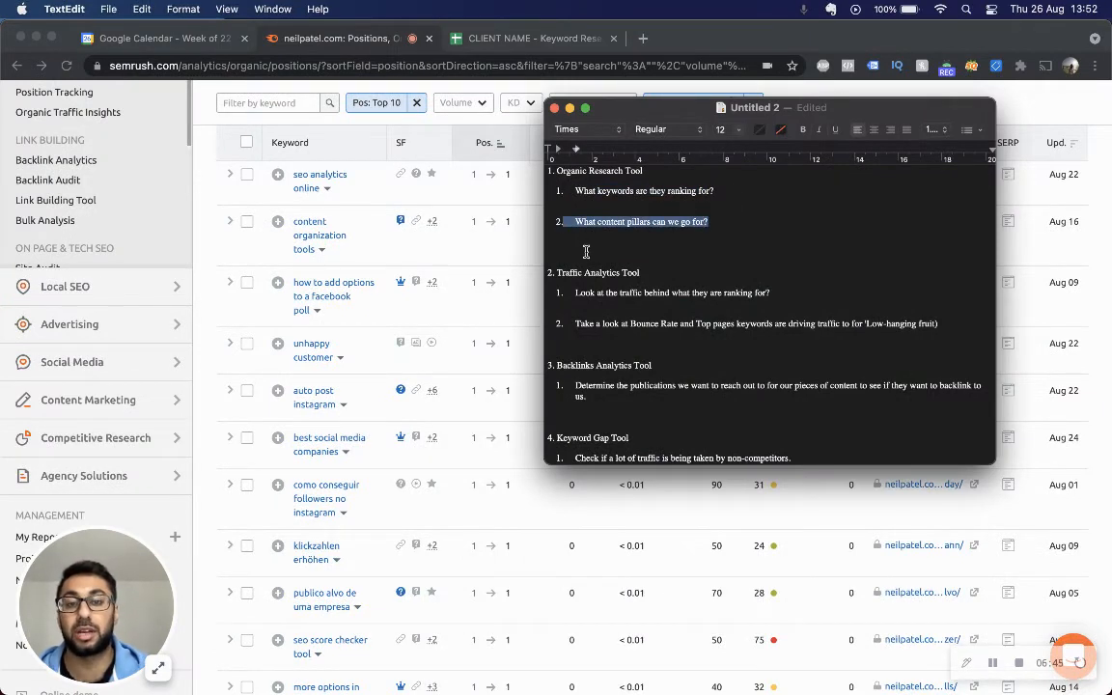
pyautogui.click(481, 324)
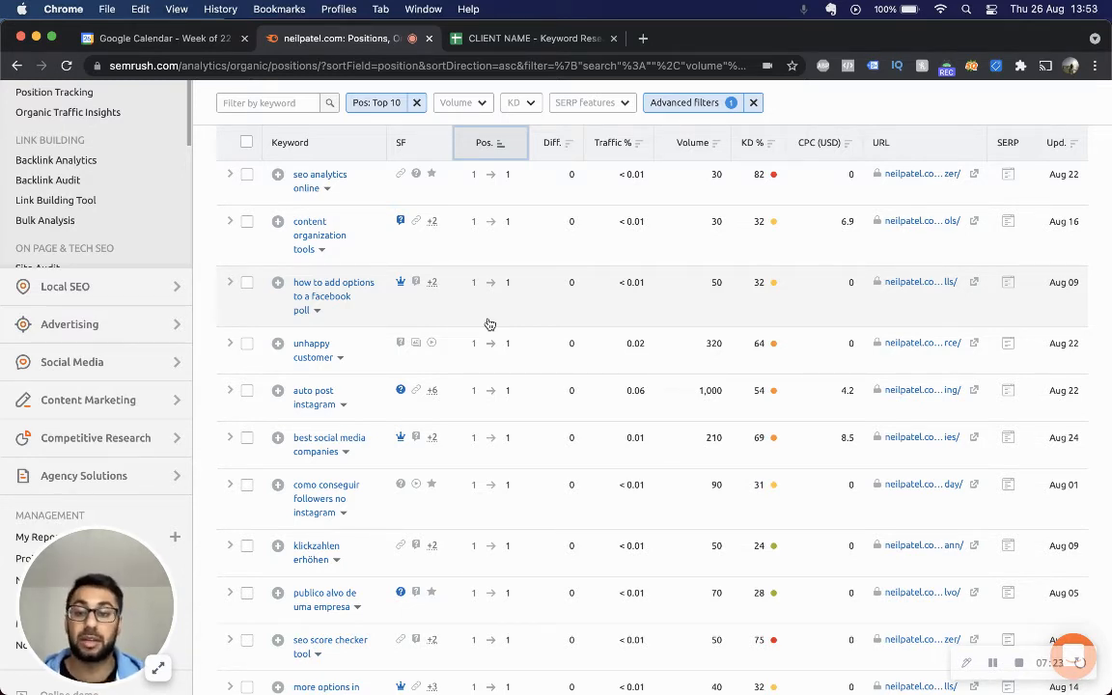
# - Examine the position-sorted keyword list for topics that could serve as content pillars, checking relevance, volume and keyword difficulty
pyautogui.scroll(-1, 463, 321)
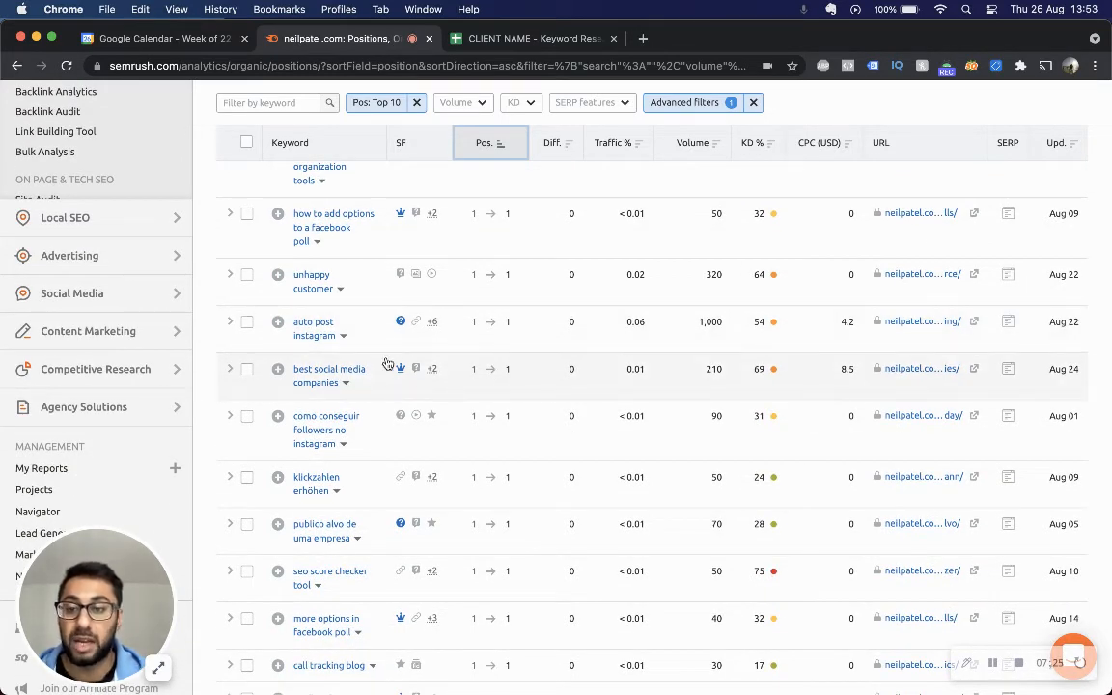
pyautogui.scroll(-1, 387, 361)
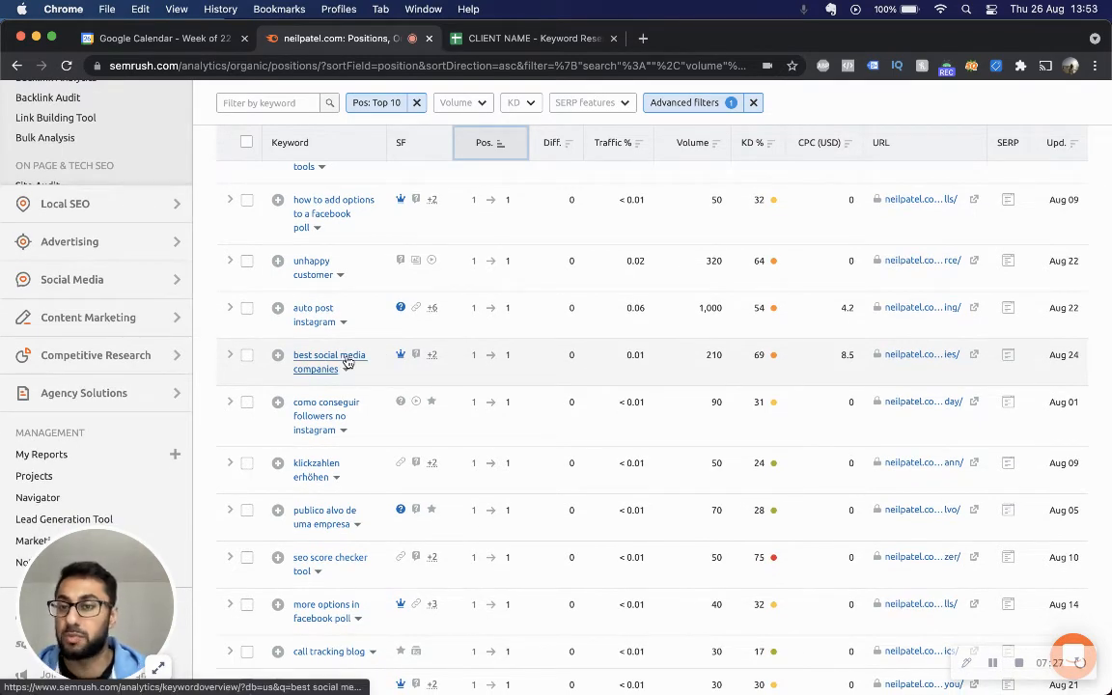
pyautogui.scroll(-1, 347, 362)
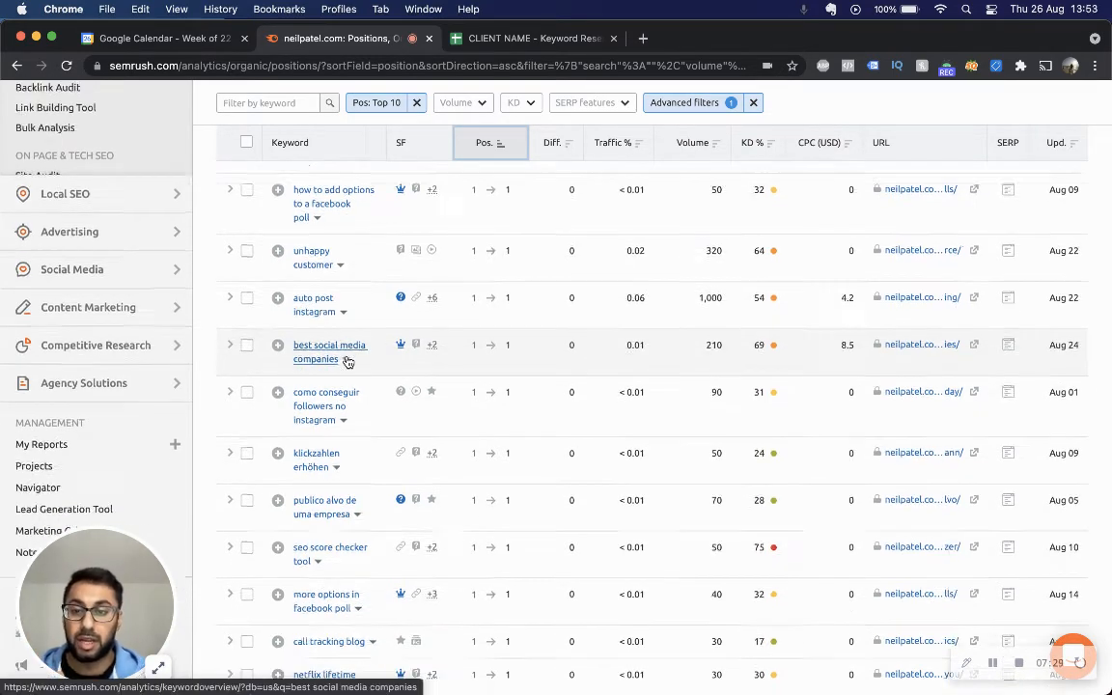
pyautogui.scroll(3, 349, 362)
pyautogui.scroll(3, 348, 362)
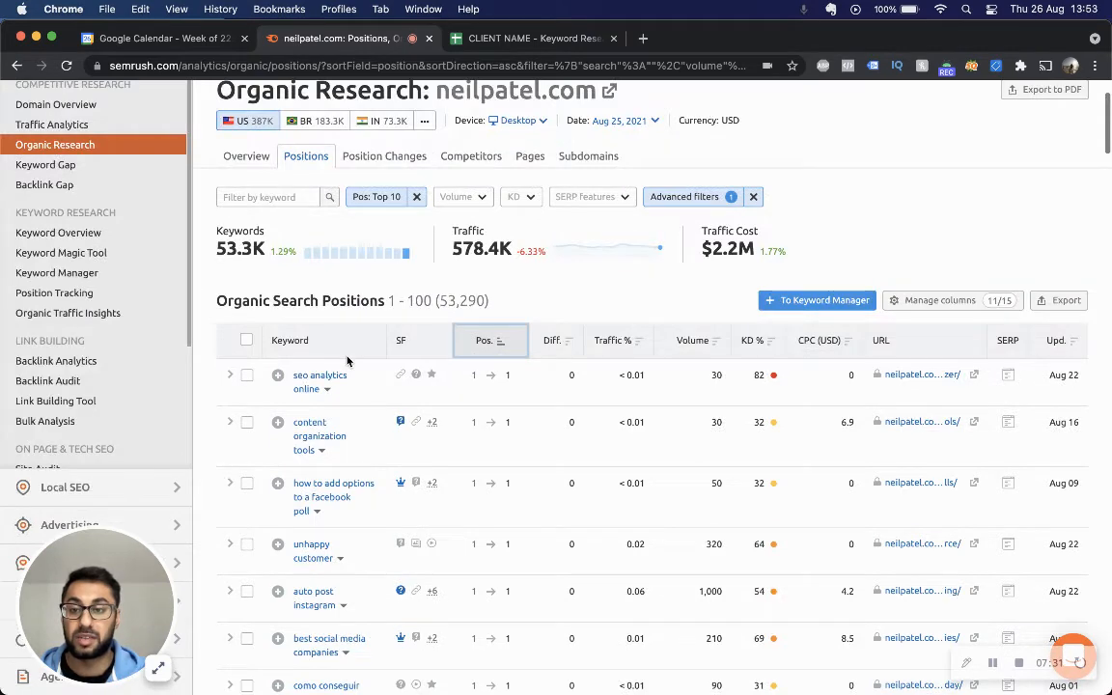
pyautogui.scroll(-2, 349, 361)
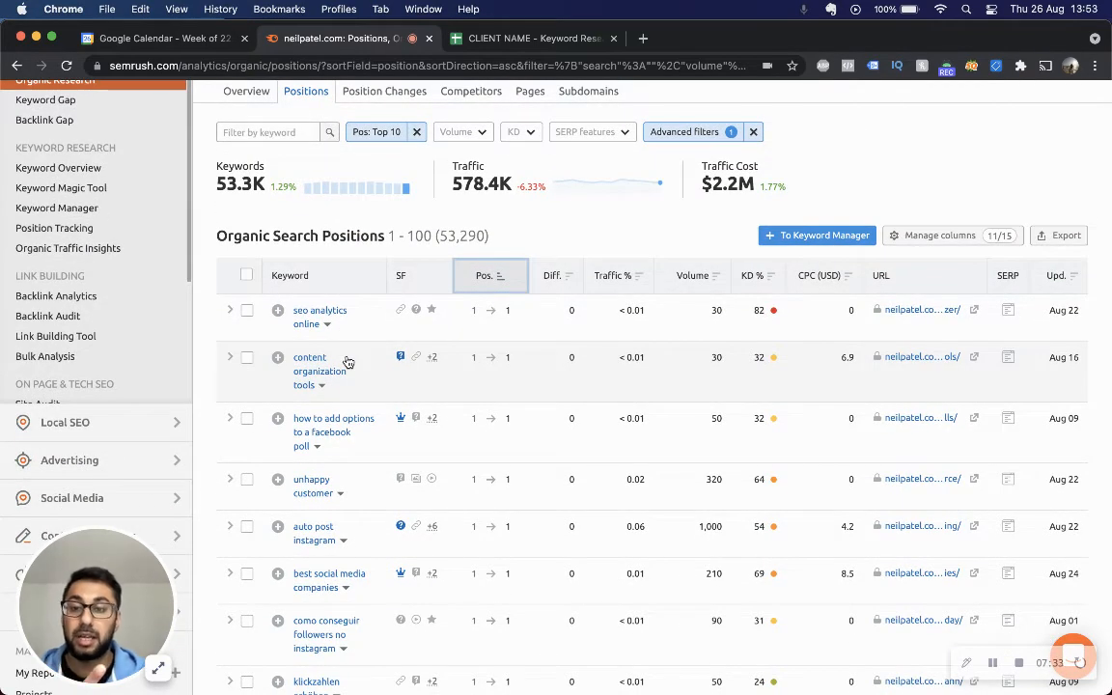
pyautogui.scroll(-2, 347, 362)
pyautogui.scroll(-2, 347, 362)
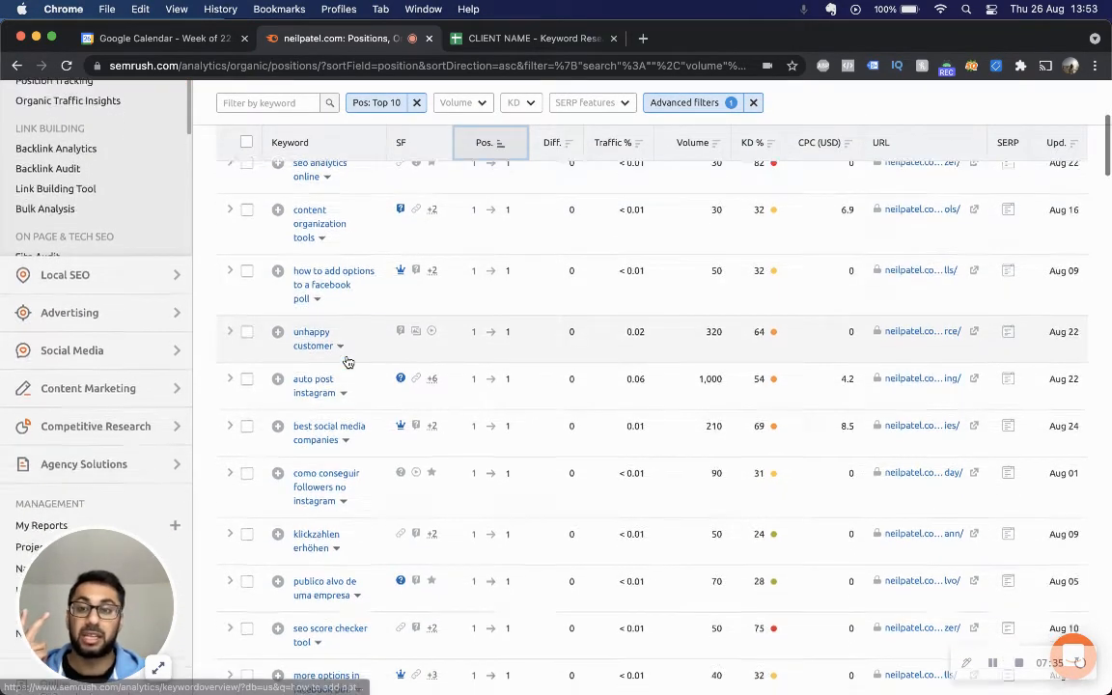
pyautogui.scroll(-1, 346, 362)
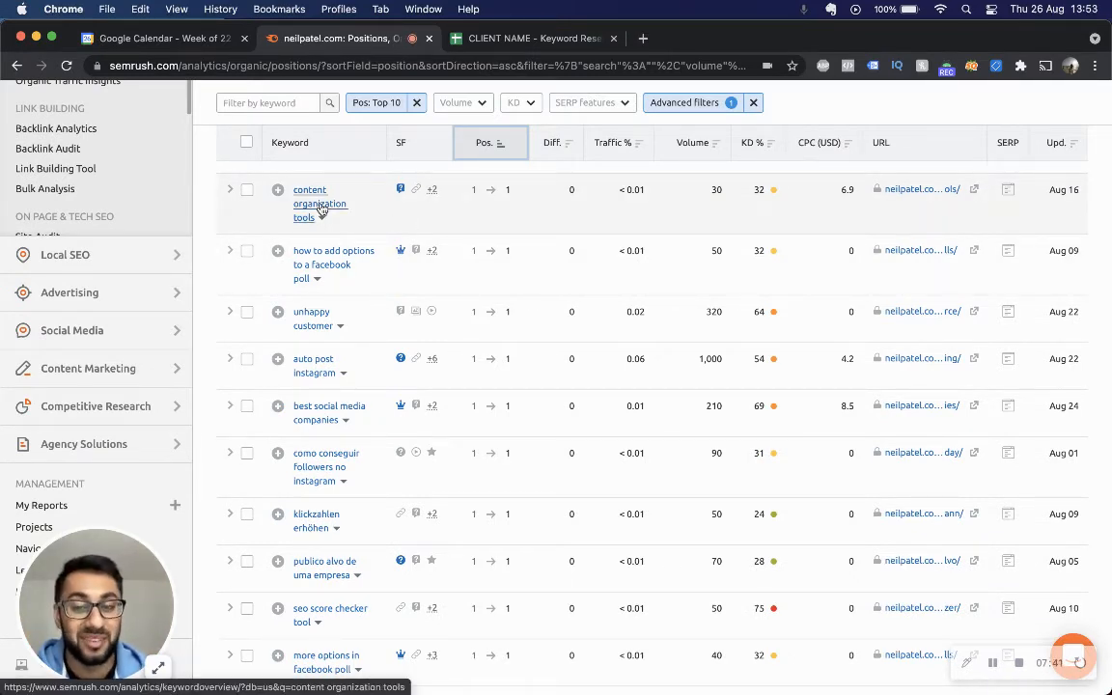
pyautogui.scroll(-8, 422, 422)
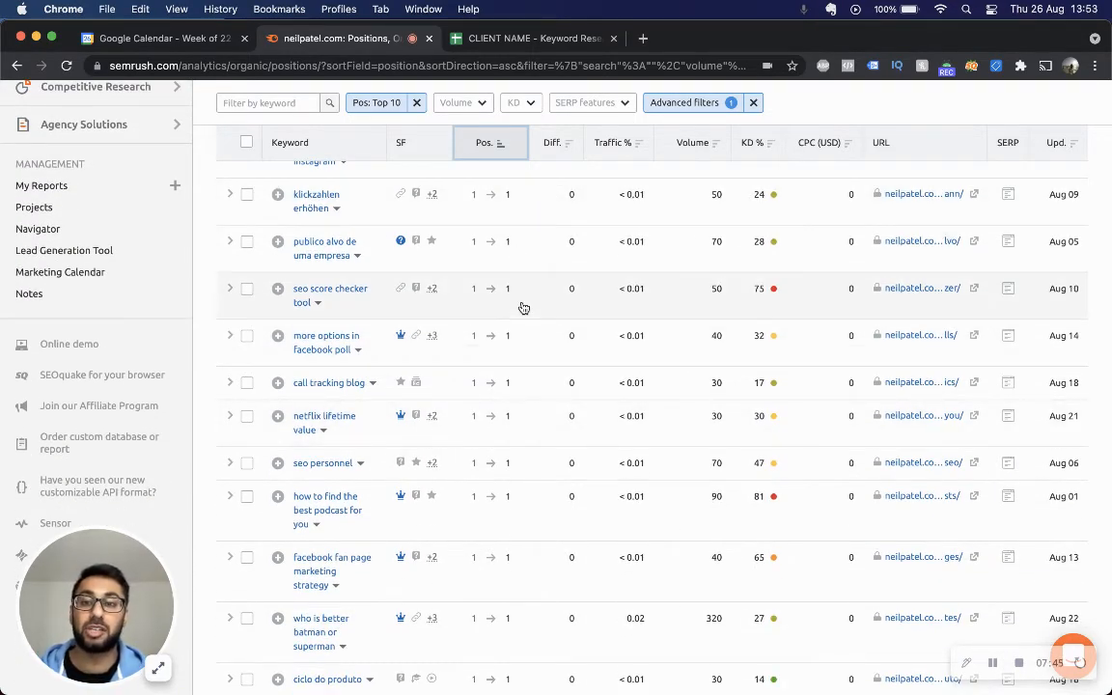
pyautogui.scroll(2, 522, 307)
pyautogui.scroll(12, 522, 307)
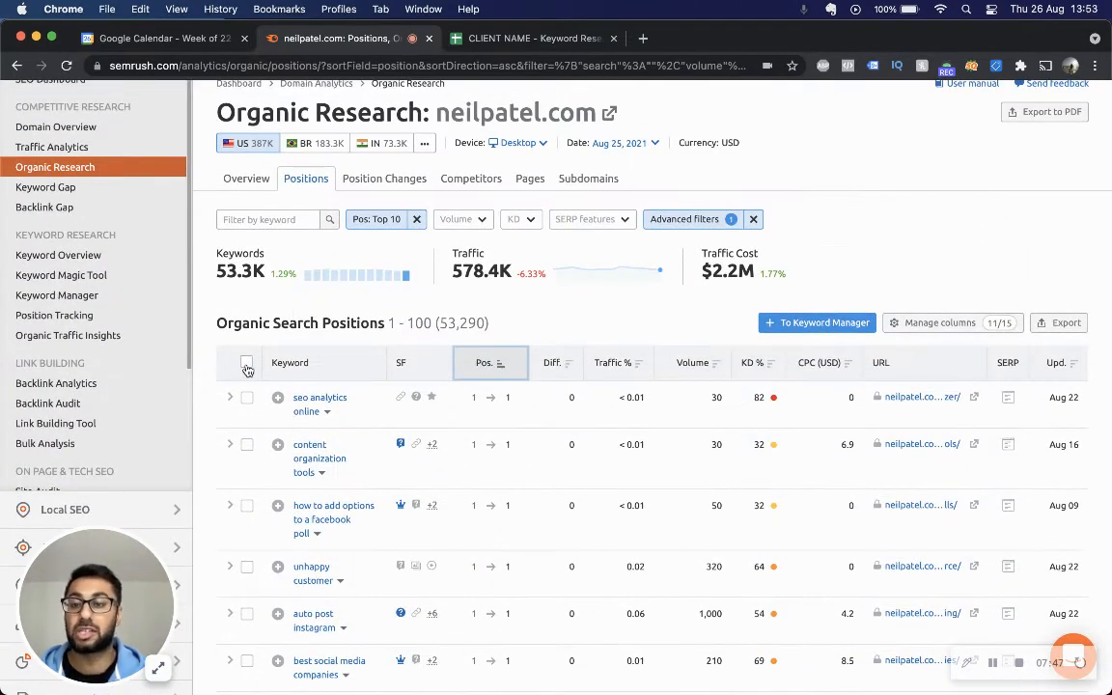
pyautogui.scroll(-10, 269, 437)
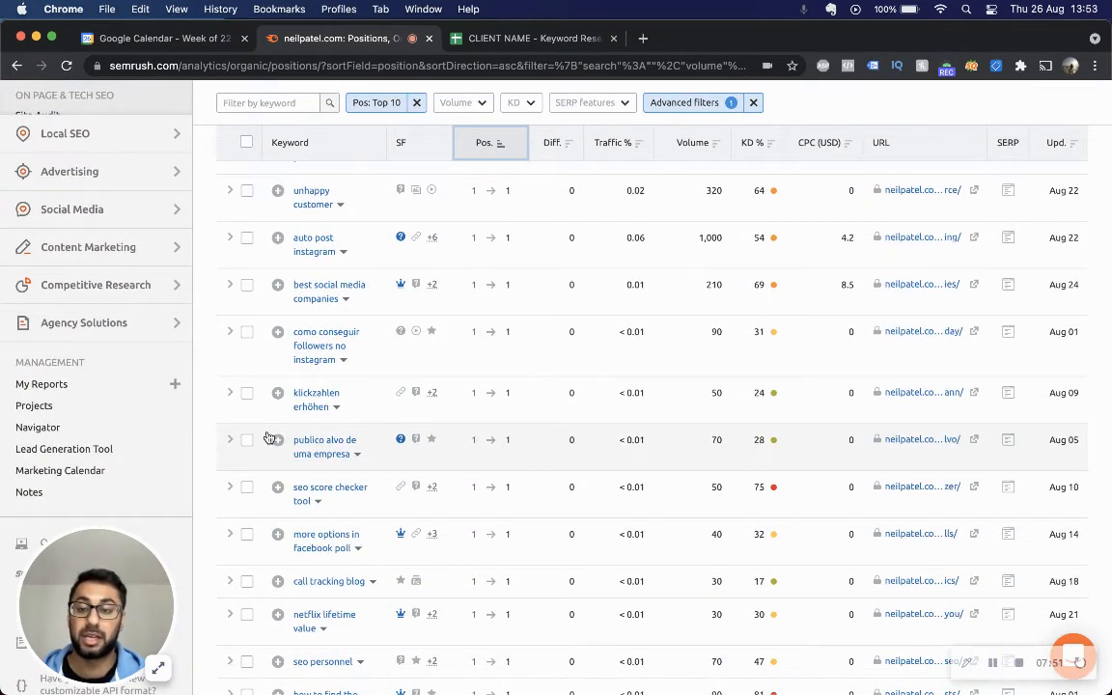
pyautogui.scroll(-4, 269, 438)
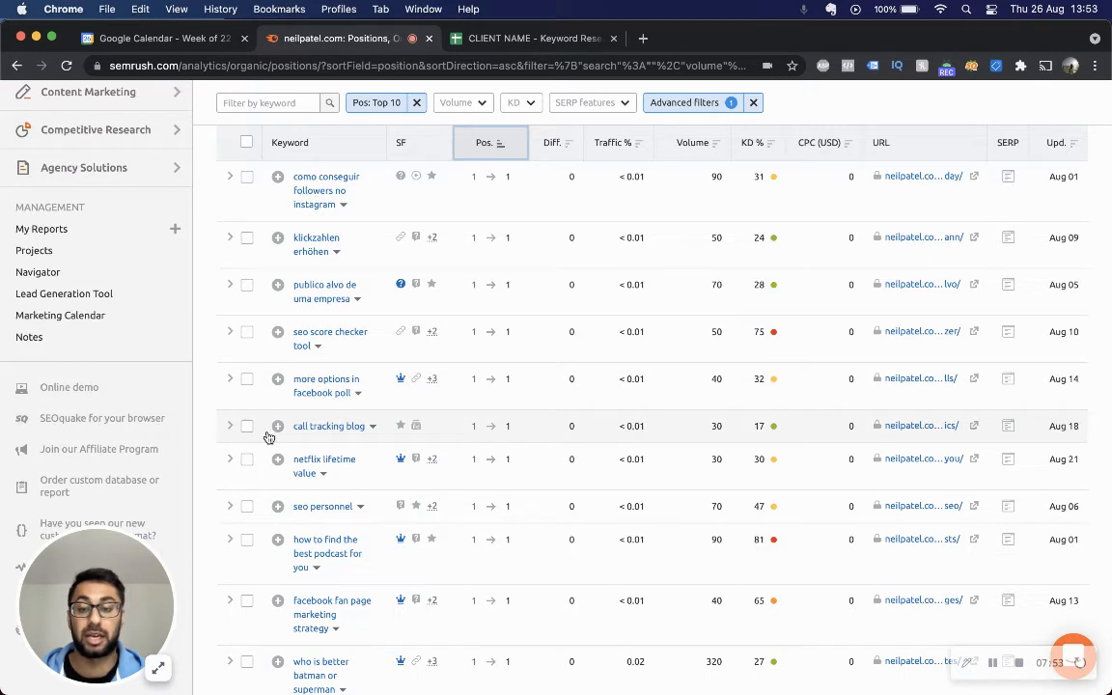
pyautogui.scroll(-8, 269, 437)
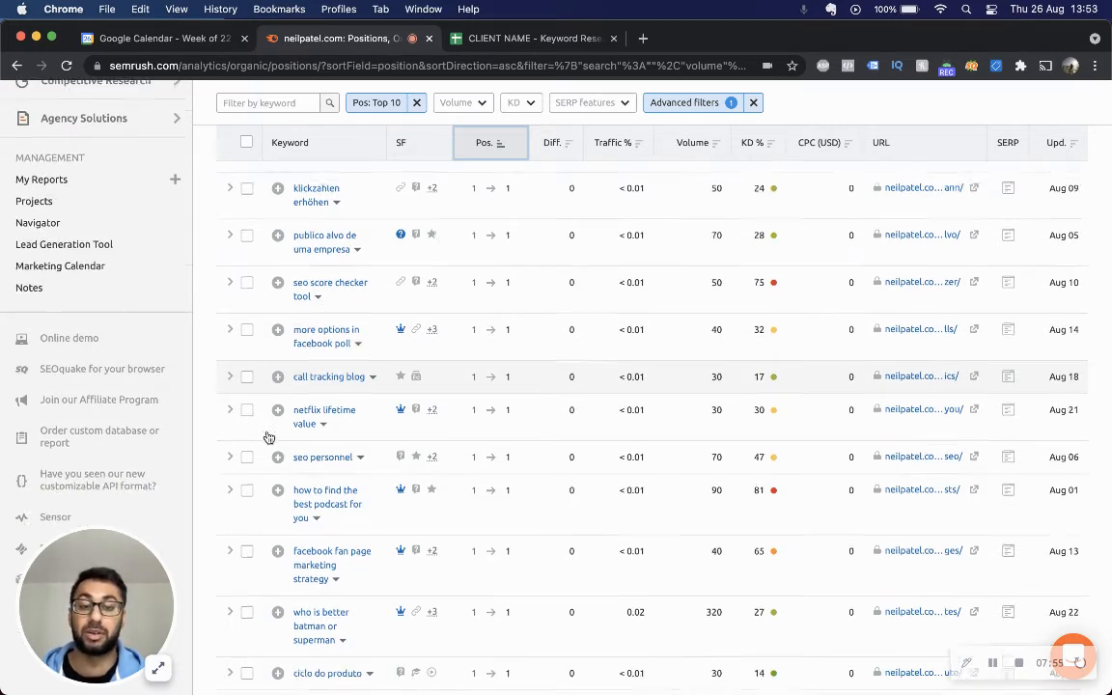
pyautogui.scroll(-4, 269, 437)
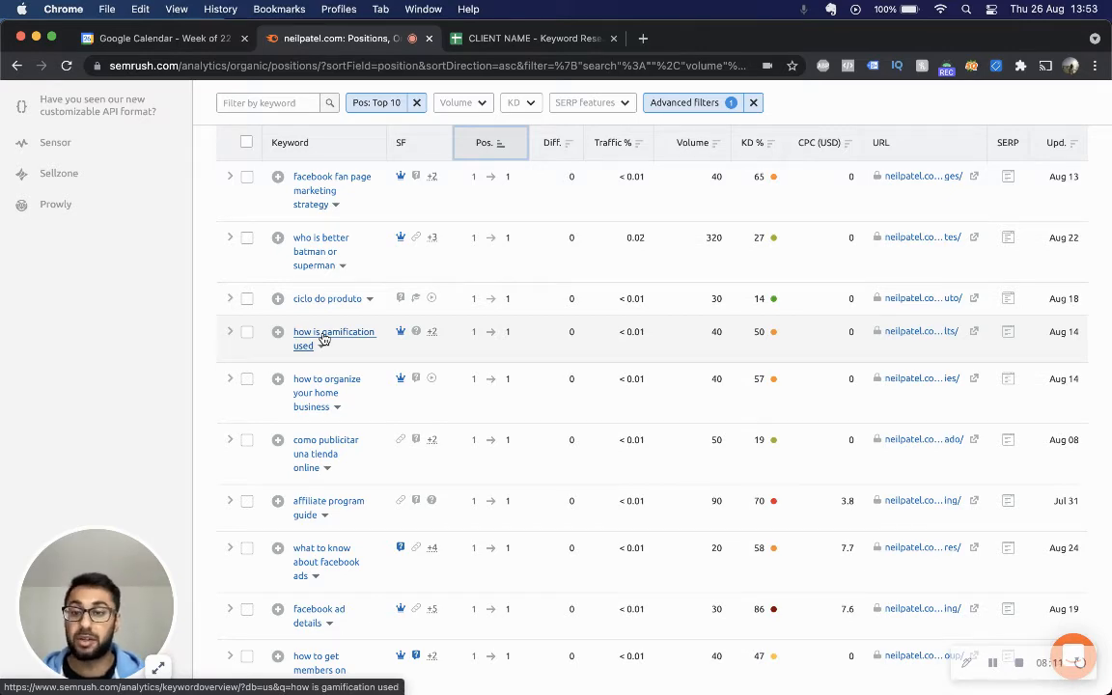
pyautogui.scroll(-2, 324, 338)
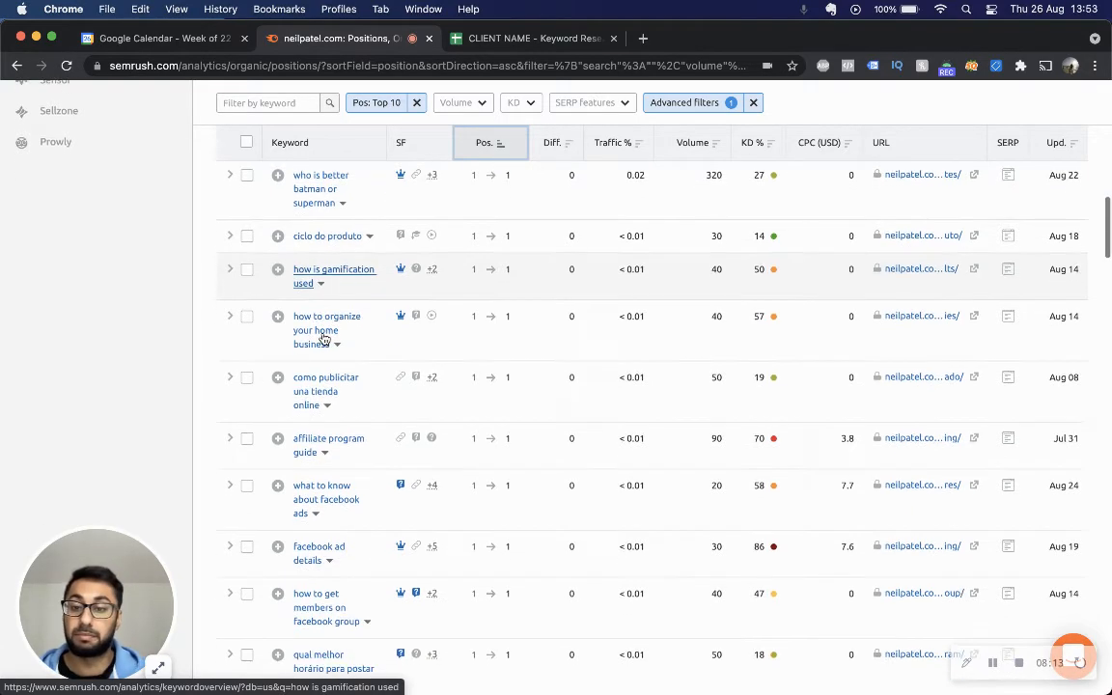
pyautogui.scroll(-1, 399, 403)
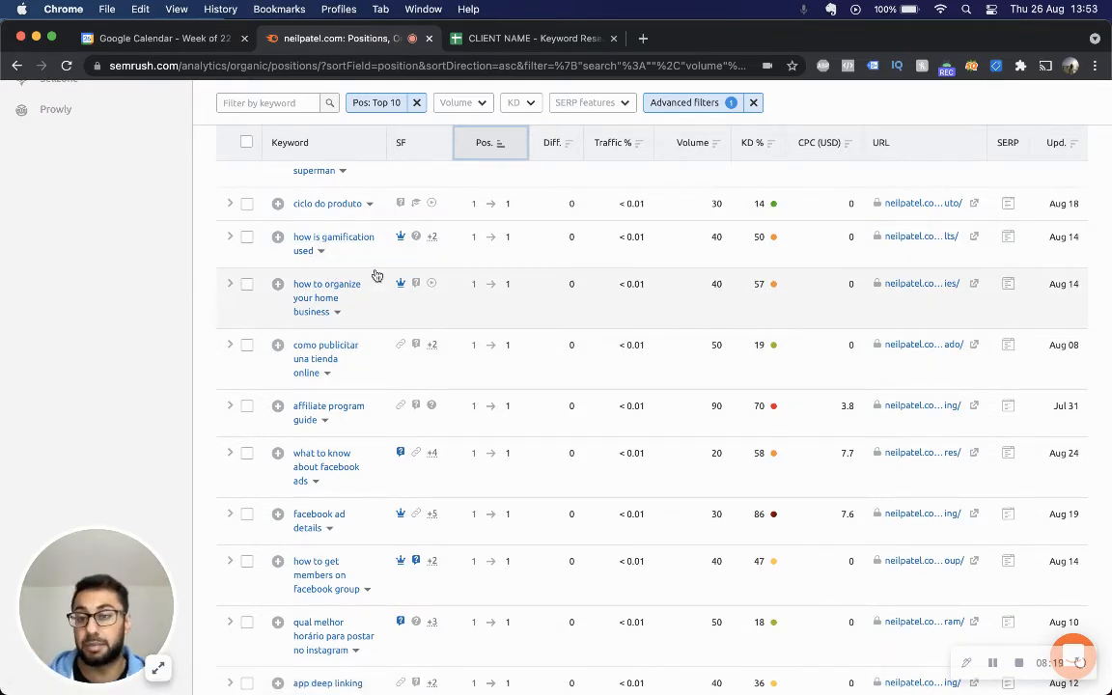
pyautogui.scroll(-1, 376, 276)
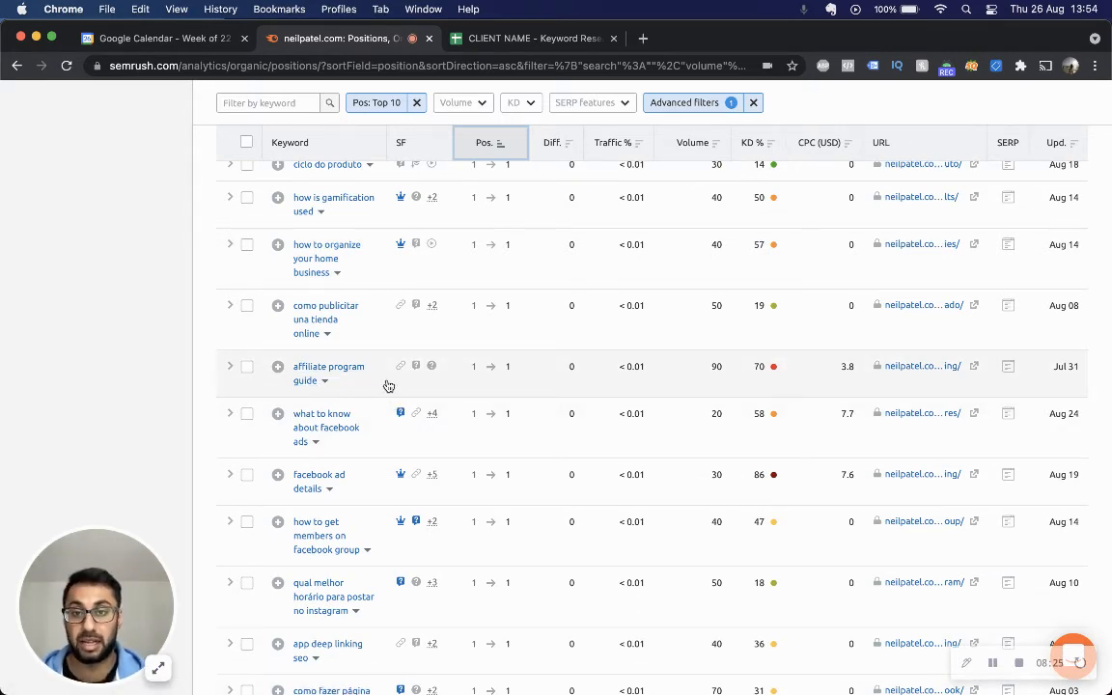
# - Filter the position-sorted keyword list by "marketing" and look through the matching keywords
pyautogui.scroll(10, 388, 386)
pyautogui.click(289, 308)
pyautogui.write('marketing')
pyautogui.press('Return')
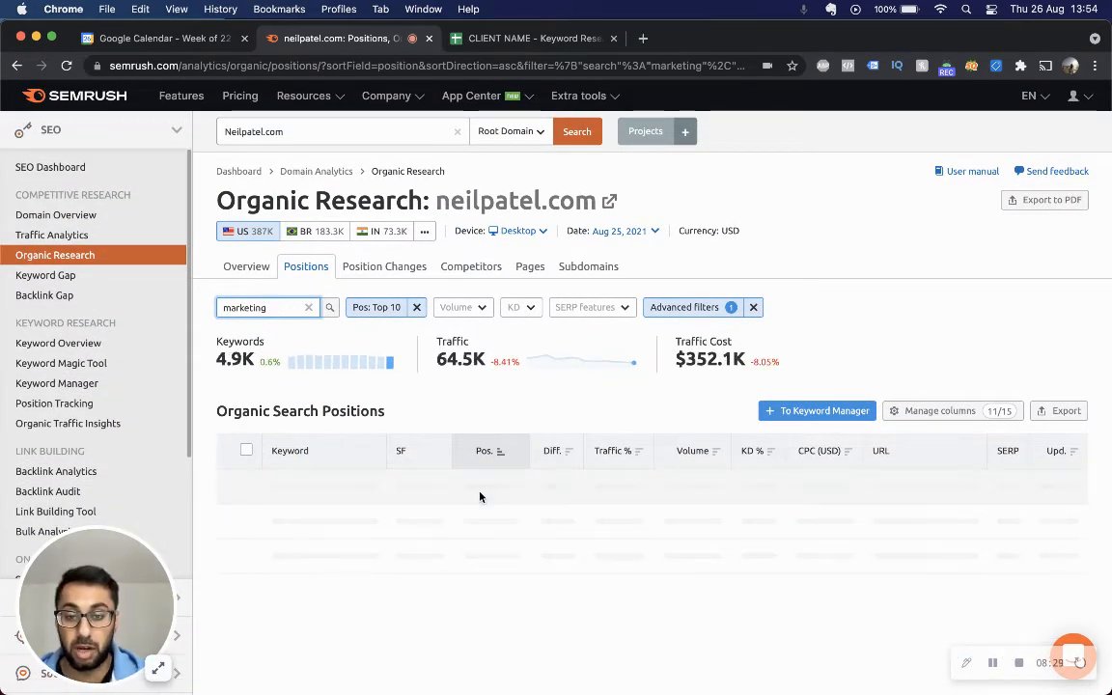
pyautogui.scroll(-5, 481, 497)
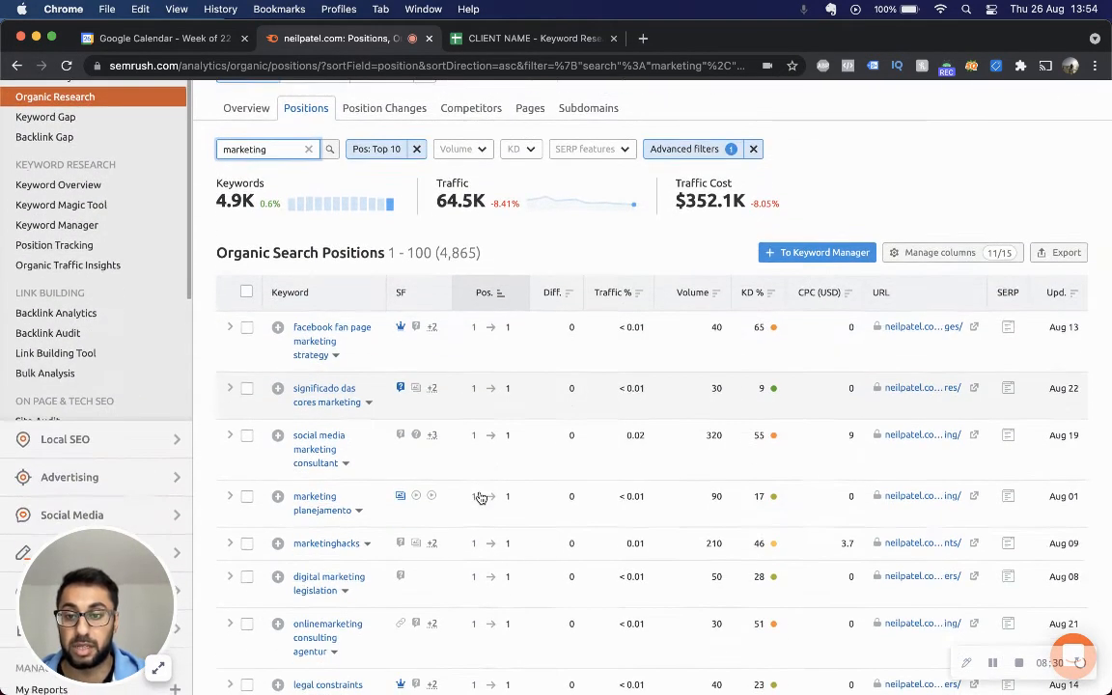
pyautogui.scroll(-4, 425, 404)
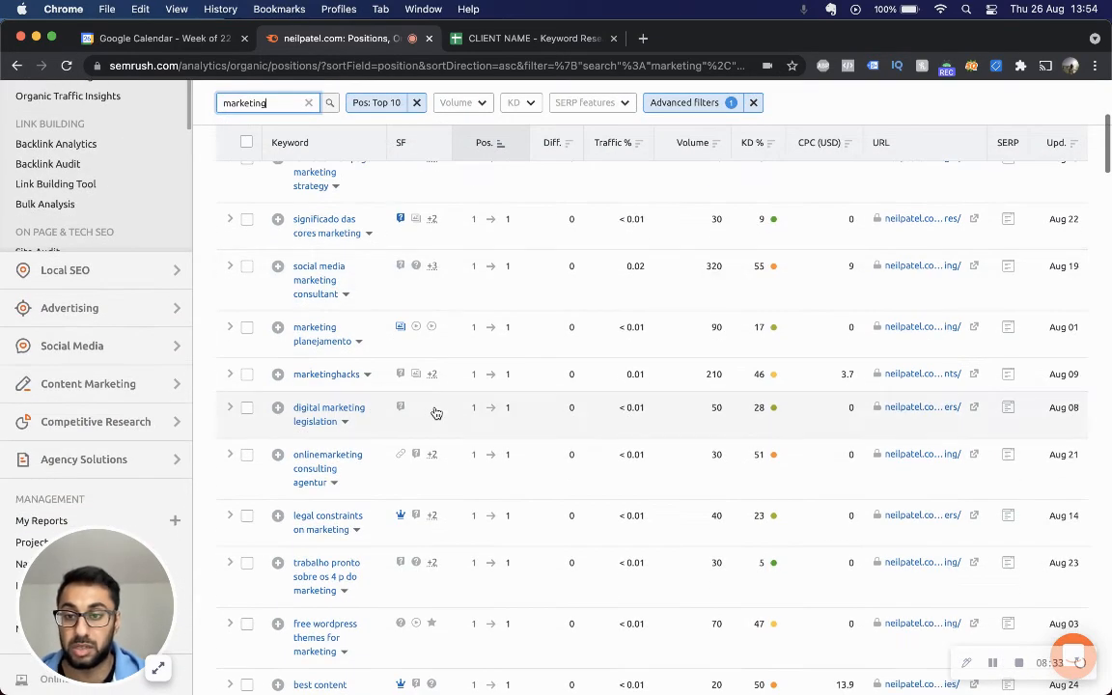
pyautogui.scroll(-3, 476, 450)
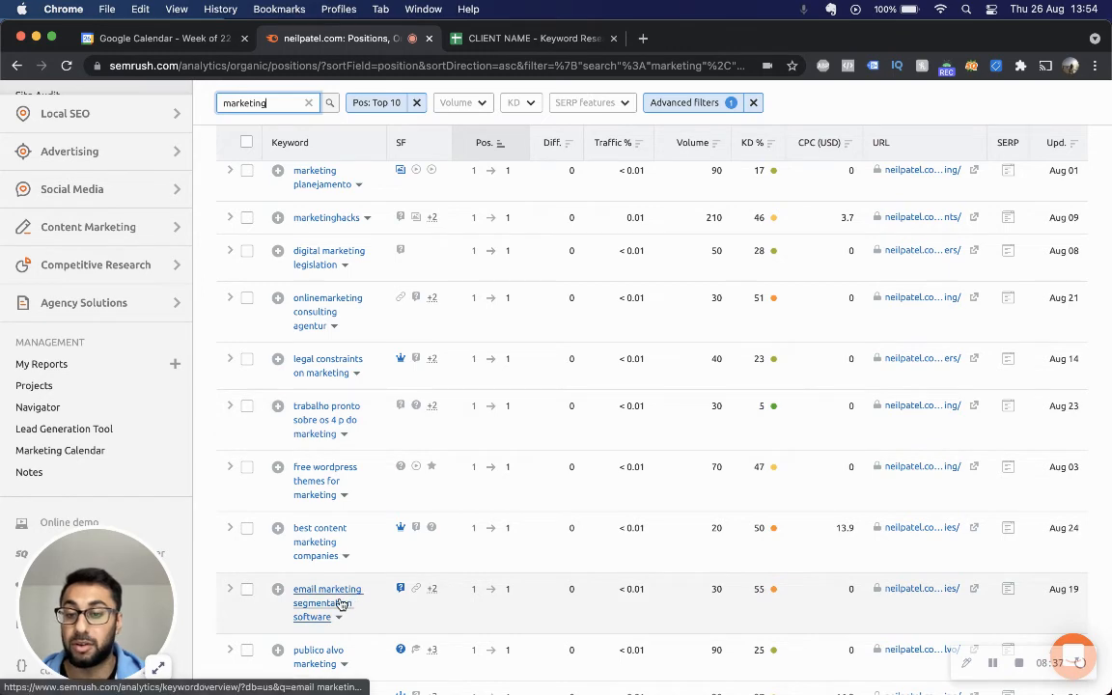
# - Clear the "marketing" keyword filter and reopen neilpatel.com's full organic keyword list from the Organic Research overview
pyautogui.scroll(12, 532, 575)
pyautogui.scroll(1, 532, 576)
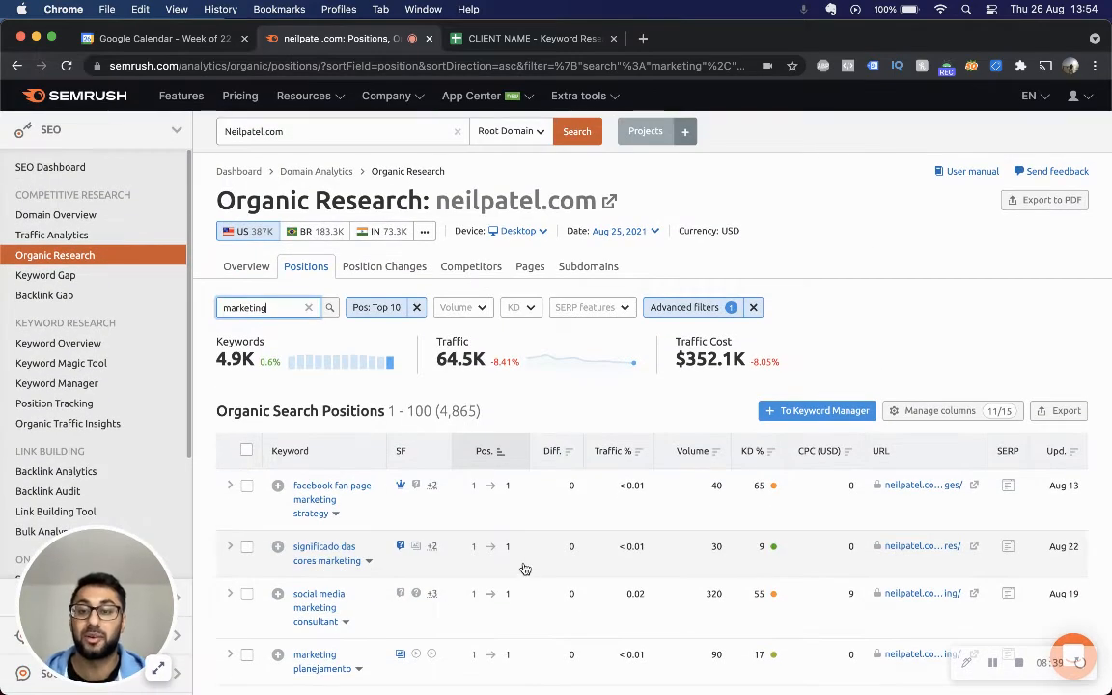
pyautogui.click(309, 307)
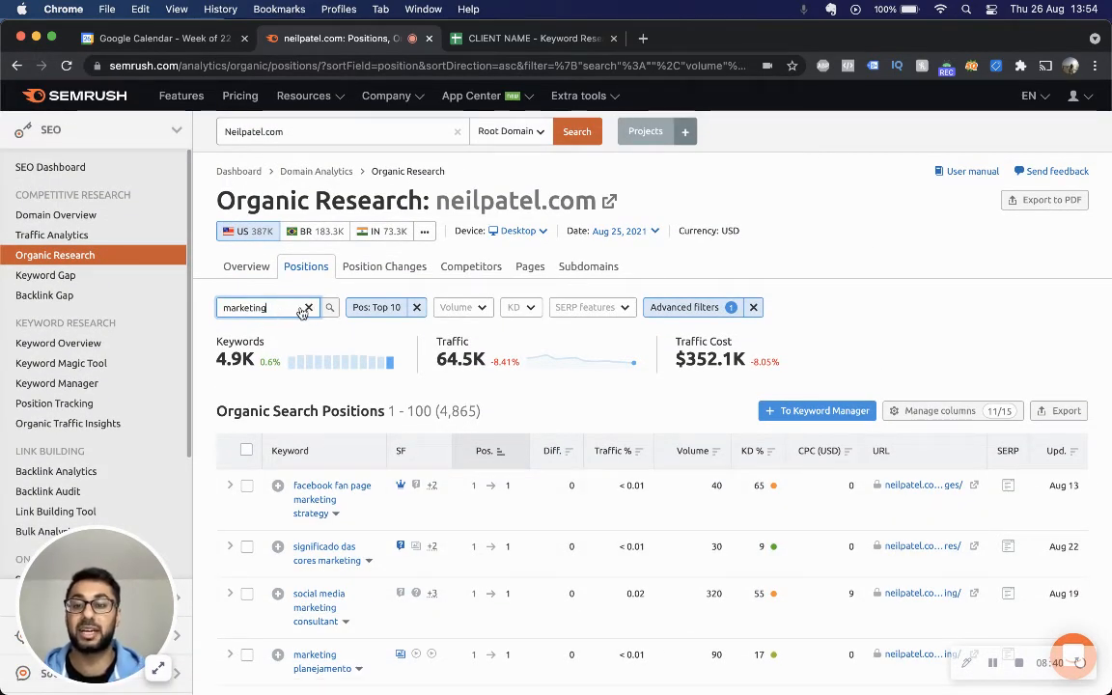
pyautogui.click(259, 281)
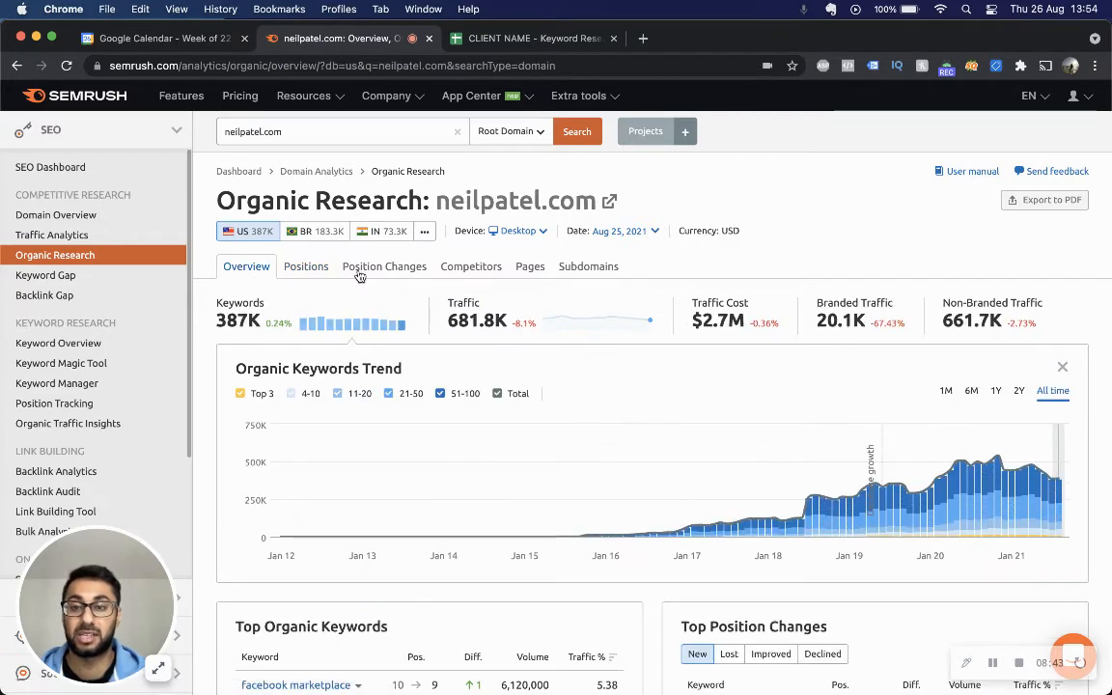
pyautogui.scroll(-5, 374, 337)
pyautogui.click(303, 406)
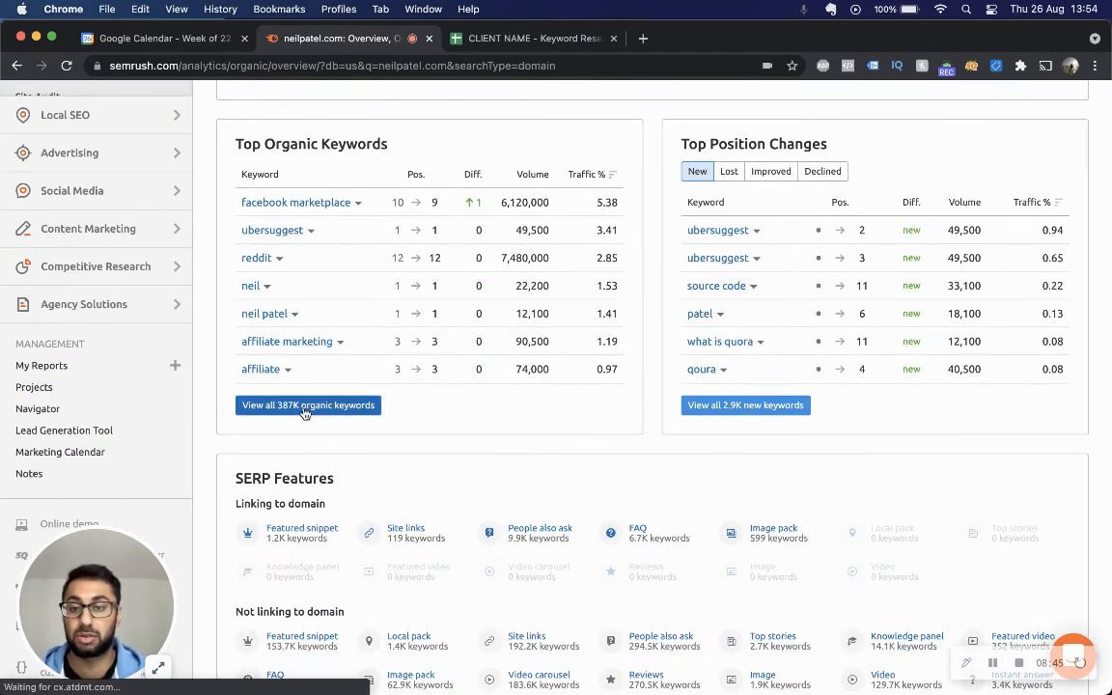
# - Filter the organic positions by "email marketing" and look through the matching keywords
pyautogui.click(278, 307)
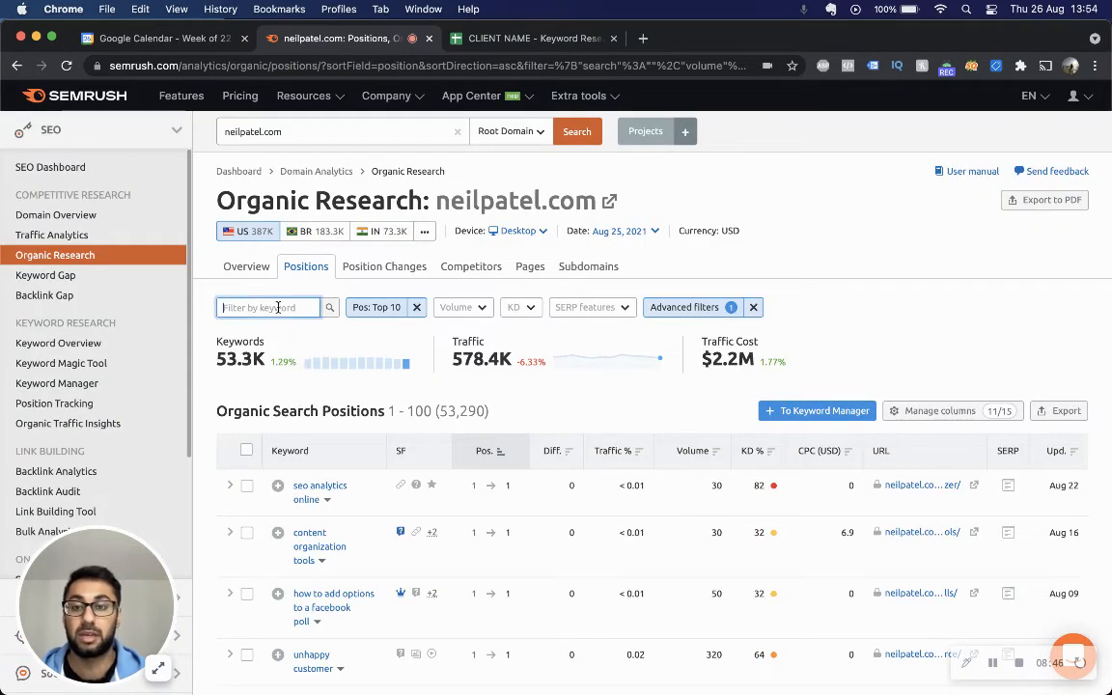
pyautogui.write('ea')
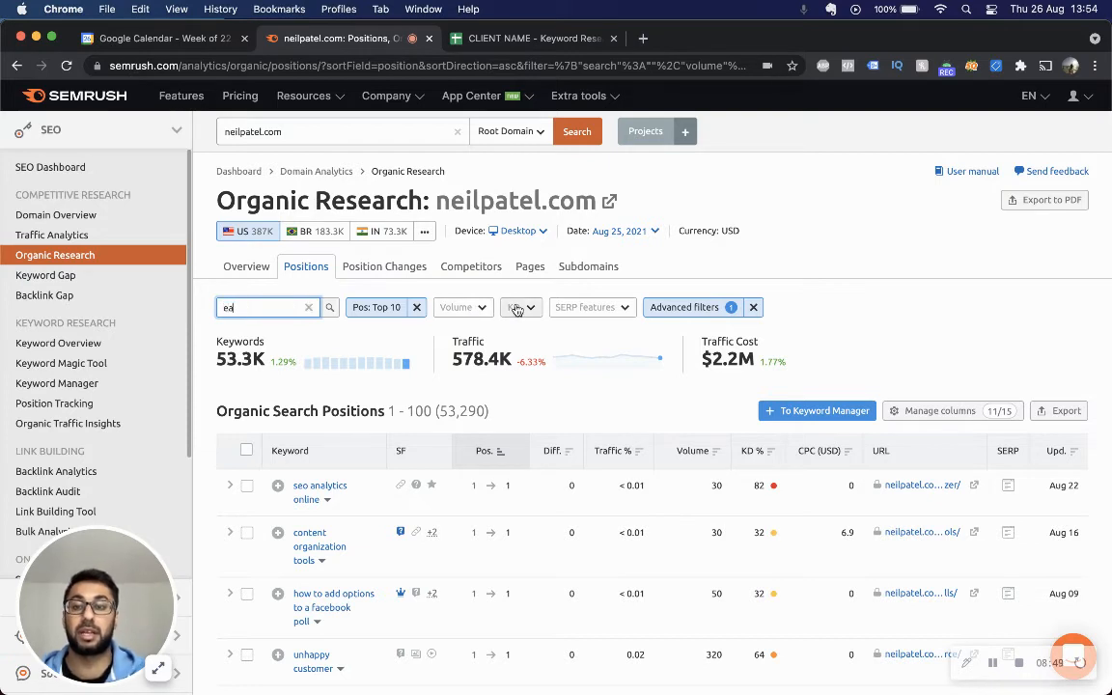
pyautogui.write('ail marketing')
pyautogui.press('Return')
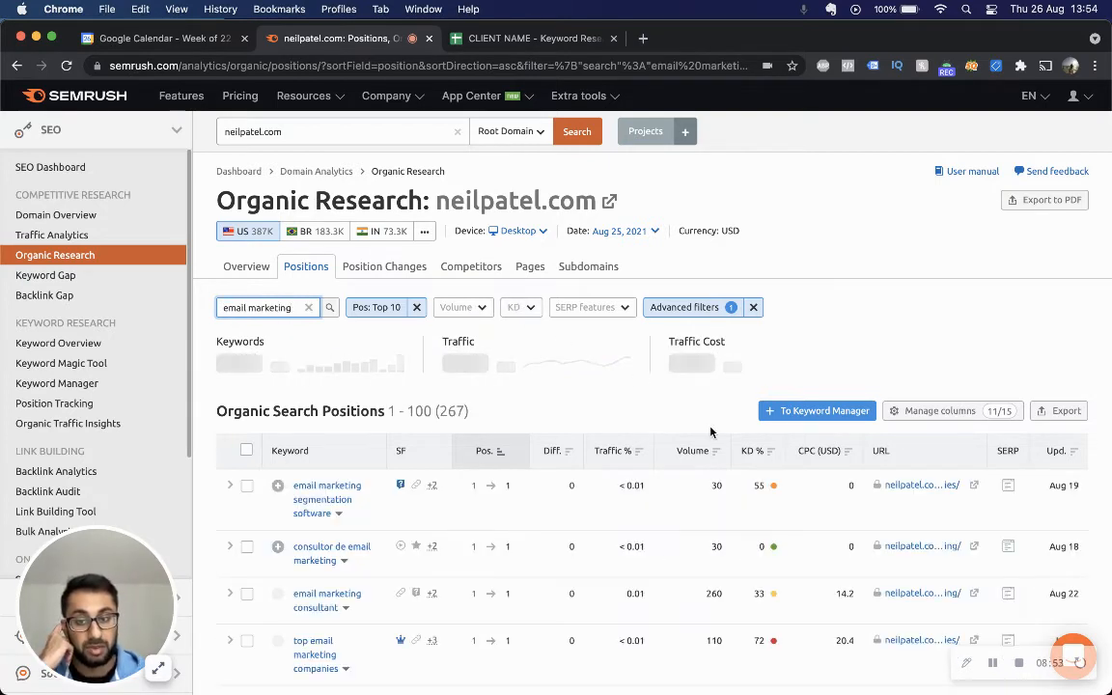
pyautogui.scroll(-5, 711, 432)
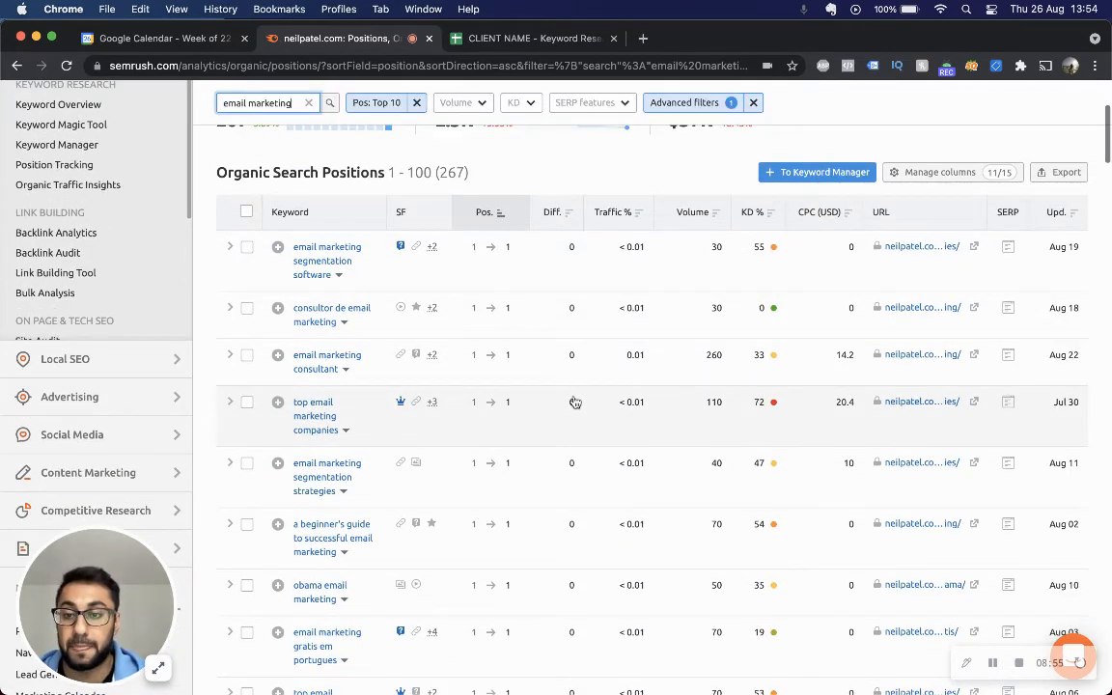
pyautogui.scroll(-3, 573, 396)
pyautogui.scroll(-2, 575, 401)
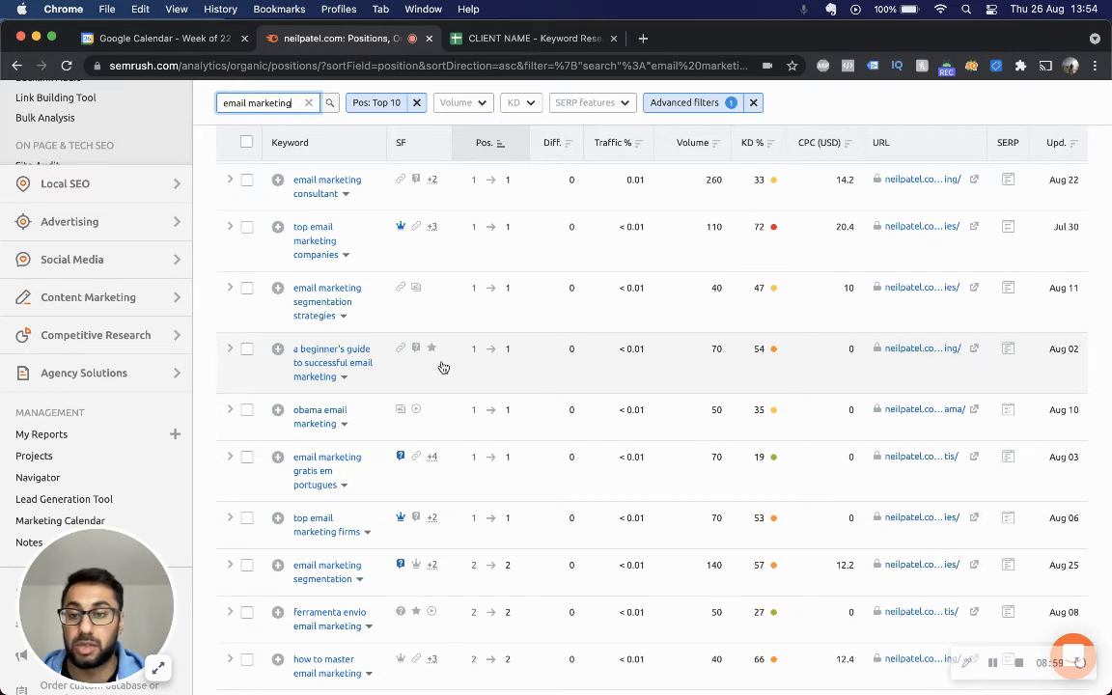
pyautogui.scroll(2, 445, 370)
pyautogui.scroll(1, 442, 367)
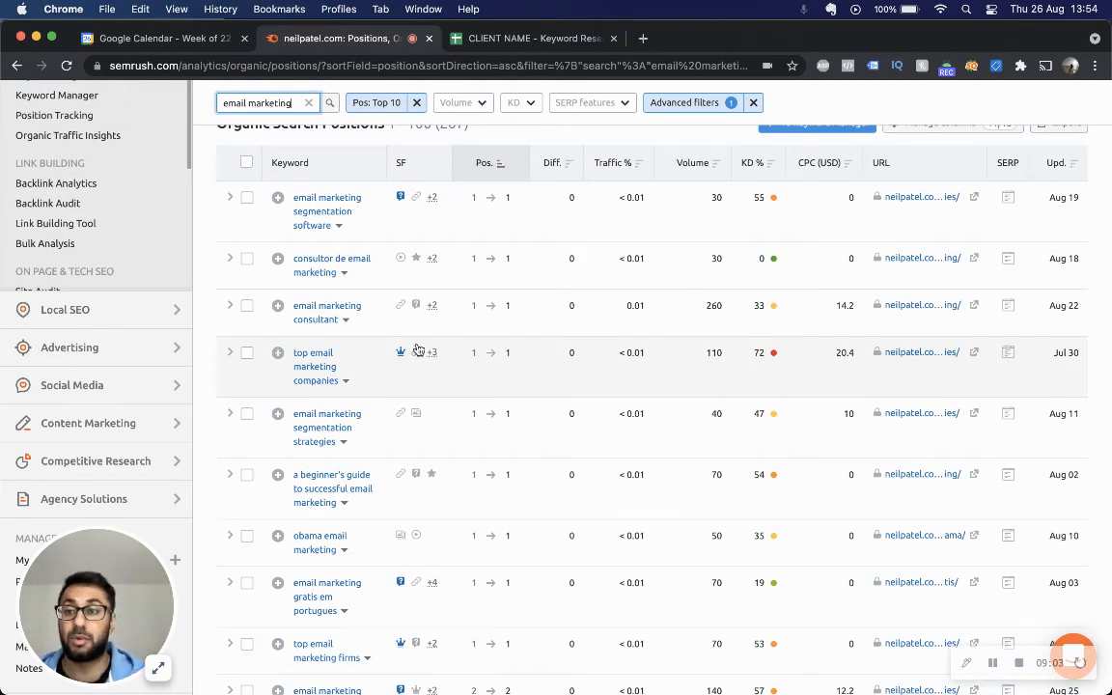
pyautogui.scroll(1, 125, 149)
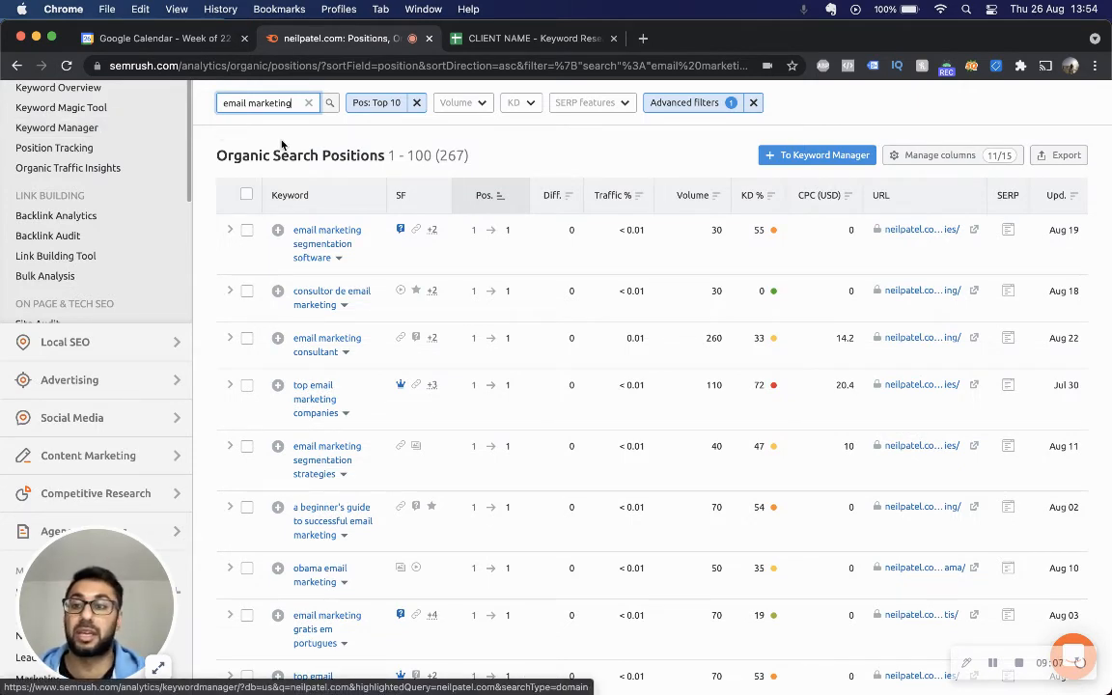
# - Switch to the keyword research spreadsheet and review the Top 10, Top 20 and Top 50 options under SERP Rank
pyautogui.click(537, 41)
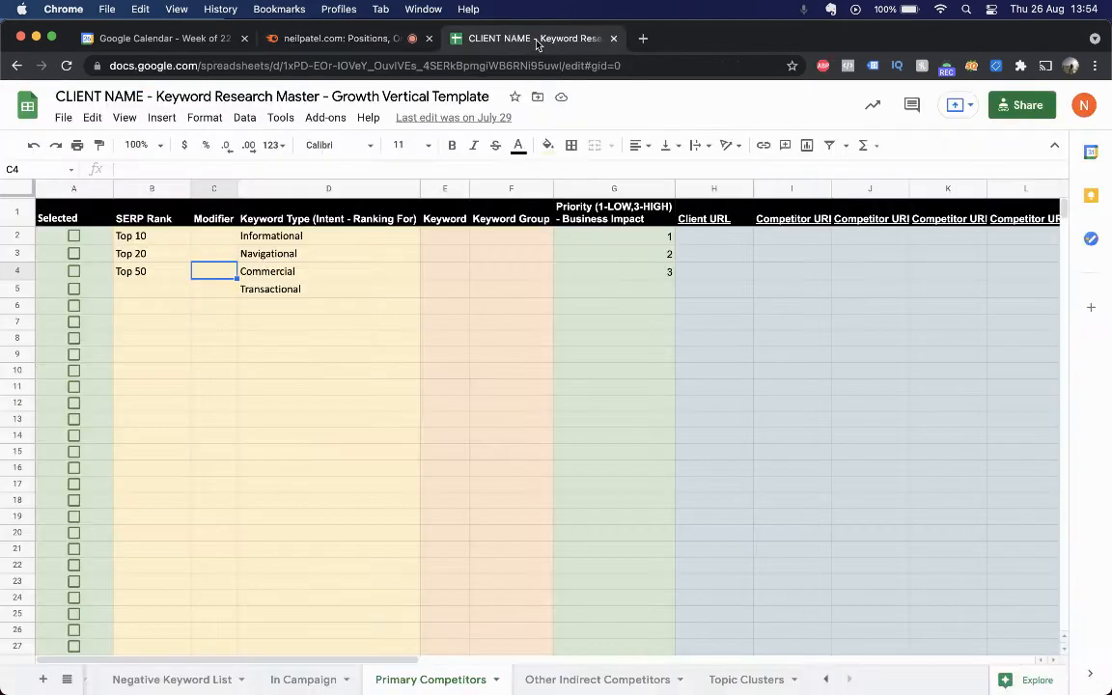
pyautogui.click(290, 346)
pyautogui.press('Left')
pyautogui.press('Left')
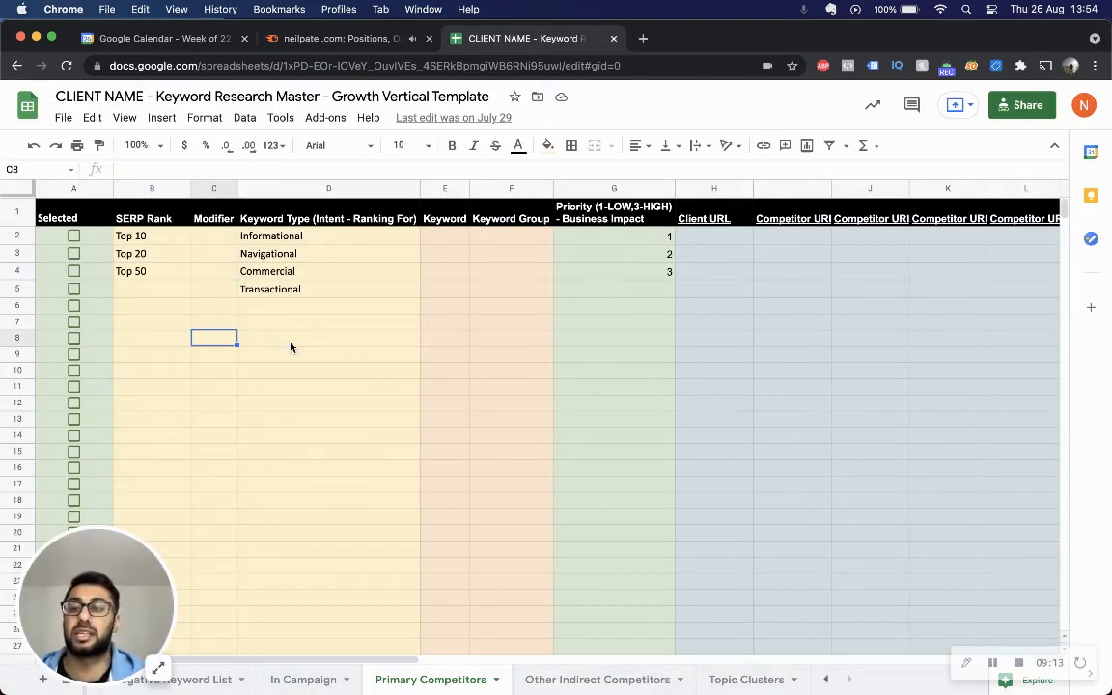
pyautogui.press('Up')
pyautogui.press('Up')
pyautogui.press('Up')
pyautogui.press('Up')
pyautogui.press('Up')
pyautogui.press('Up')
pyautogui.press('Down')
pyautogui.press('Down')
pyautogui.press('Up')
pyautogui.press('Up')
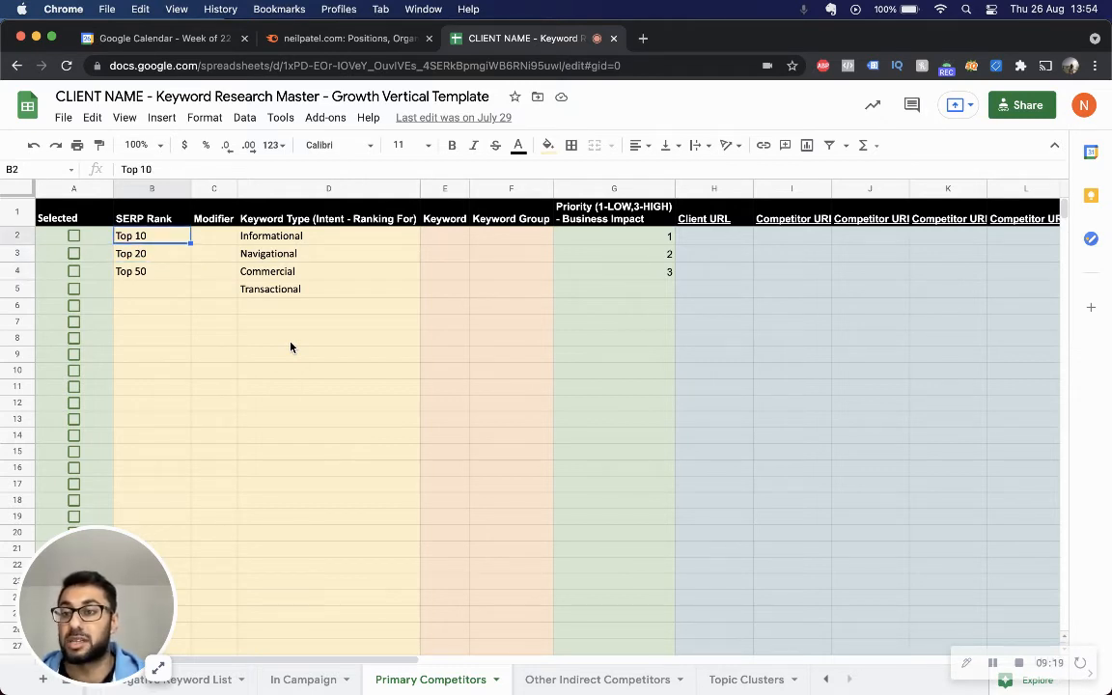
pyautogui.press('Down')
pyautogui.press('Down')
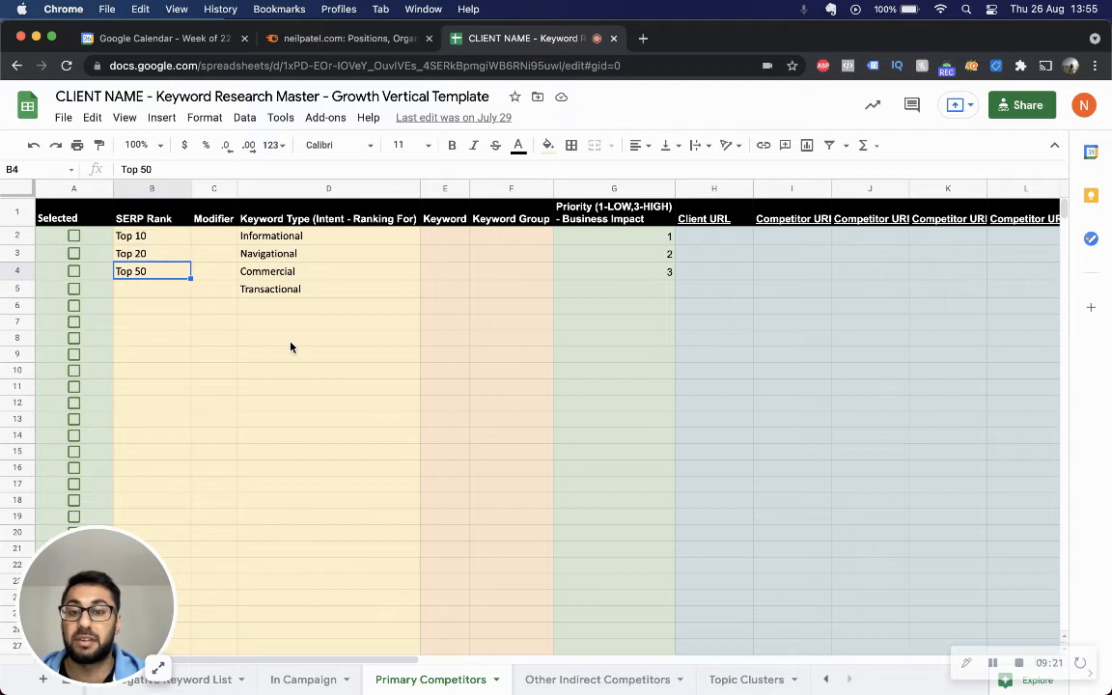
# - Review the spreadsheet's Modifier column and the search intent options under Keyword Type, ending on Commercial
pyautogui.press('Right')
pyautogui.press('Right')
pyautogui.press('Up')
pyautogui.press('Up')
pyautogui.press('Left')
pyautogui.press('Down')
pyautogui.press('Down')
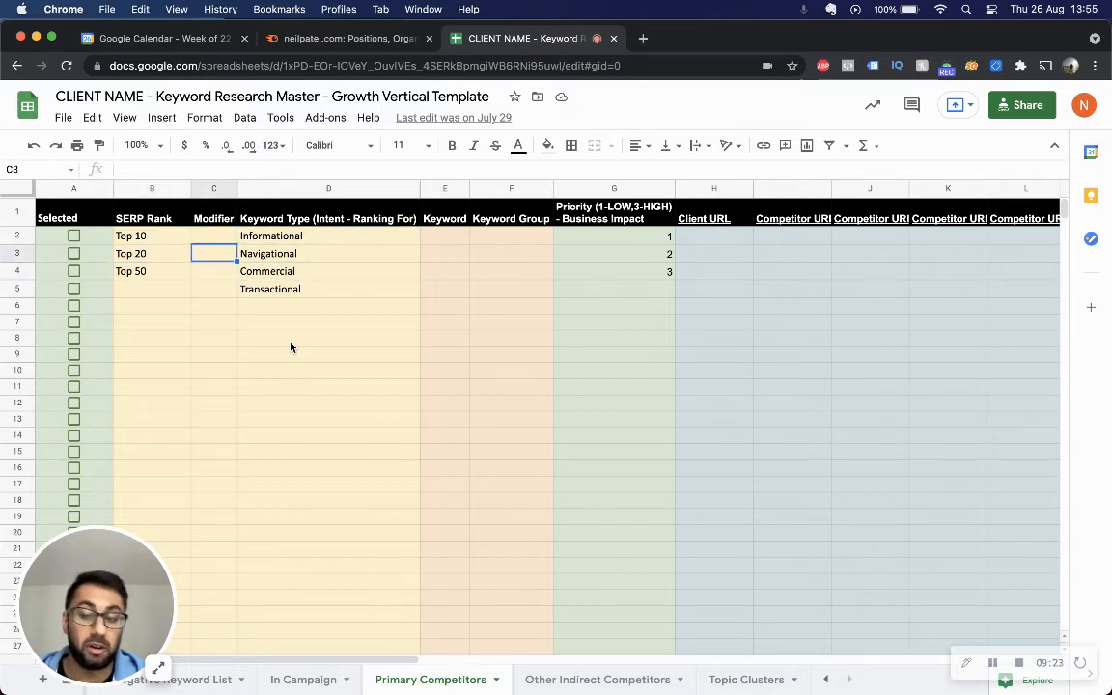
pyautogui.press('Up')
pyautogui.press('Up')
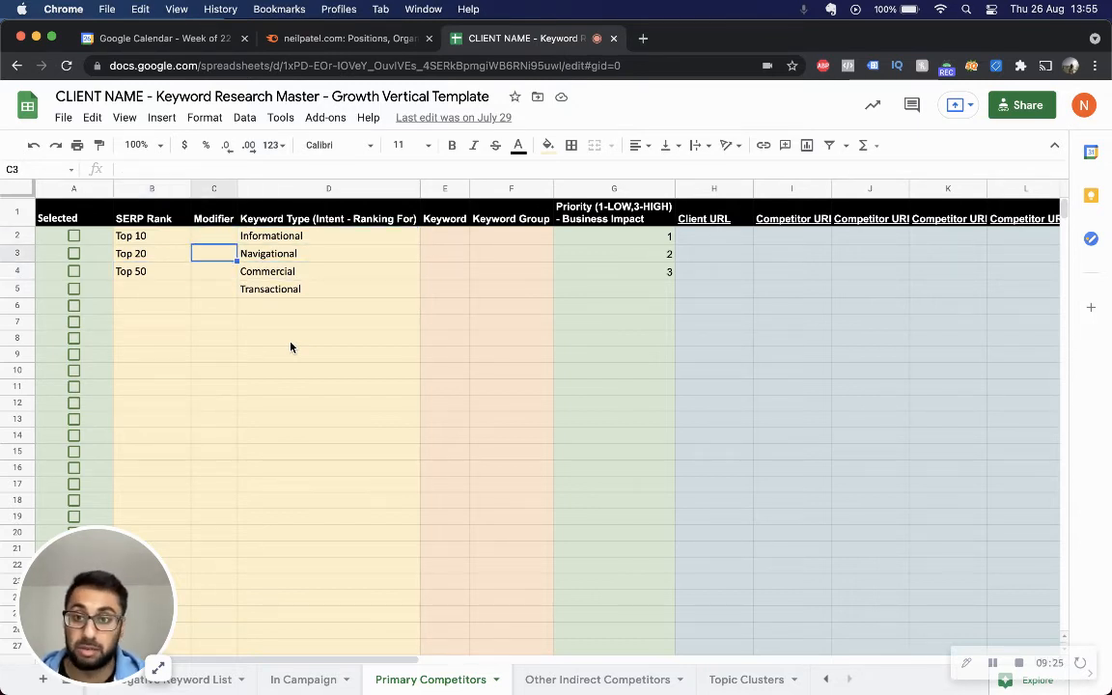
pyautogui.press('Right')
pyautogui.press('Down')
pyautogui.press('Down')
pyautogui.press('Down')
pyautogui.press('Up')
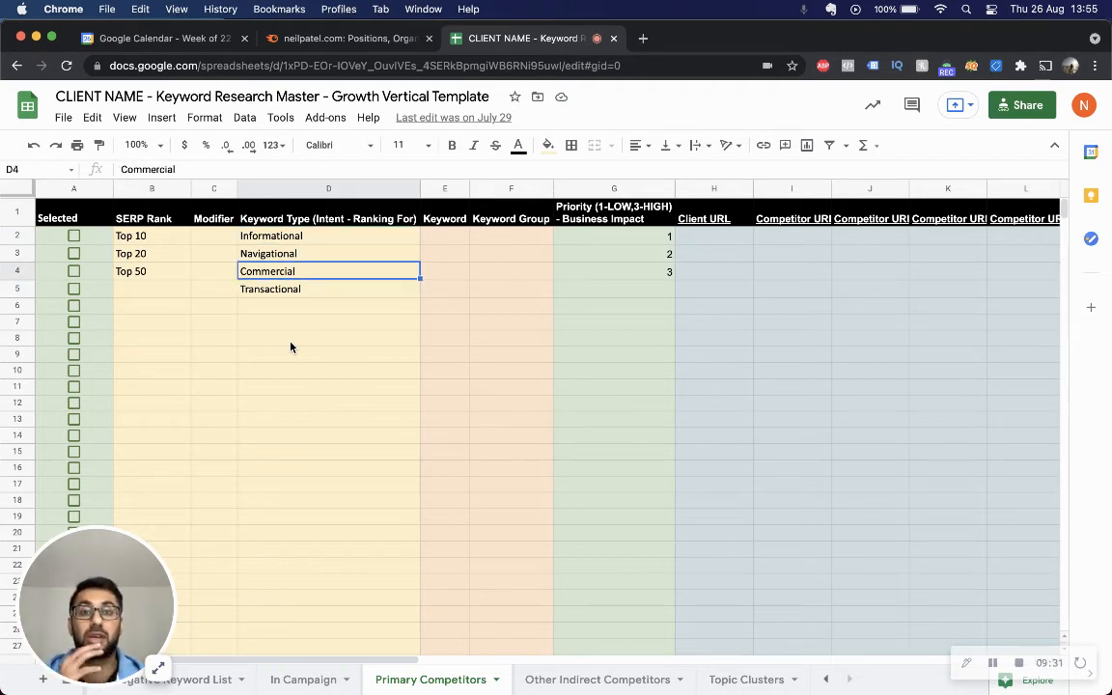
# - Return to the Semrush keywords, search Google for "top email marketing companies" in a new tab, and enable SEOquake on the results
pyautogui.click(356, 33)
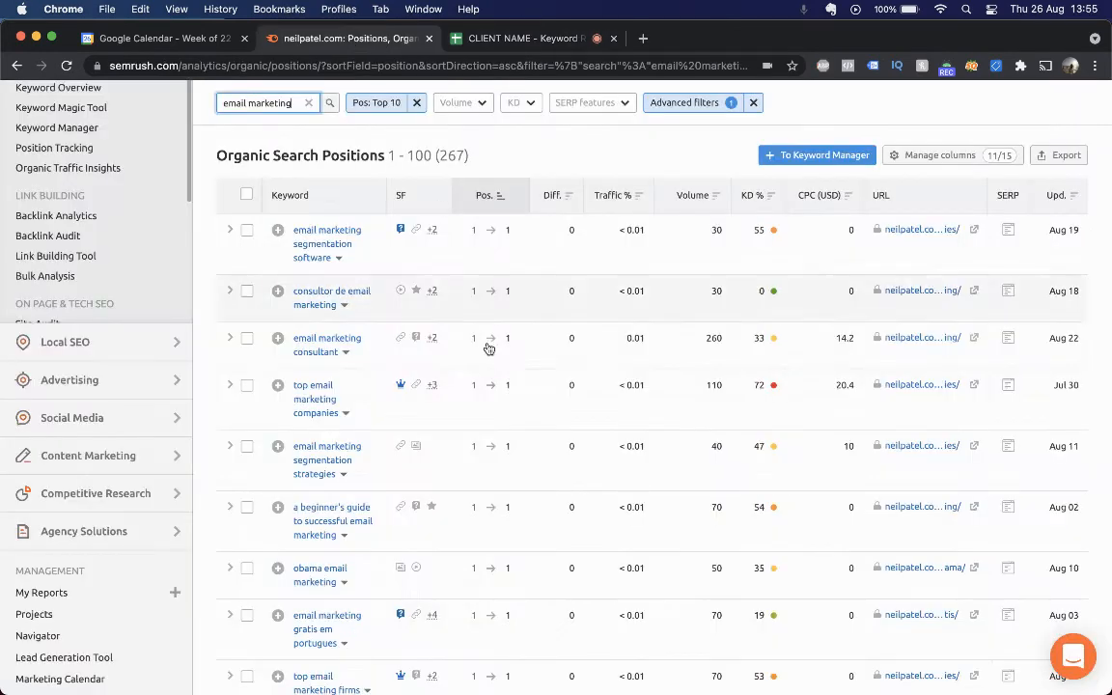
pyautogui.click(643, 38)
pyautogui.write('top email ')
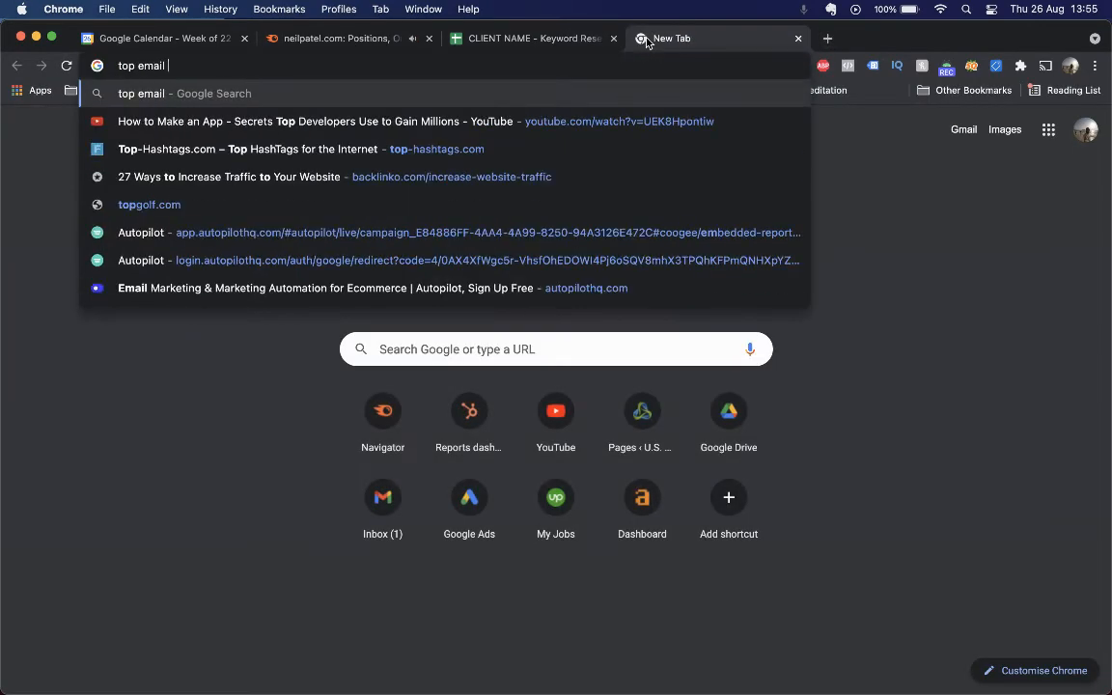
pyautogui.write('marketing companies')
pyautogui.press('Return')
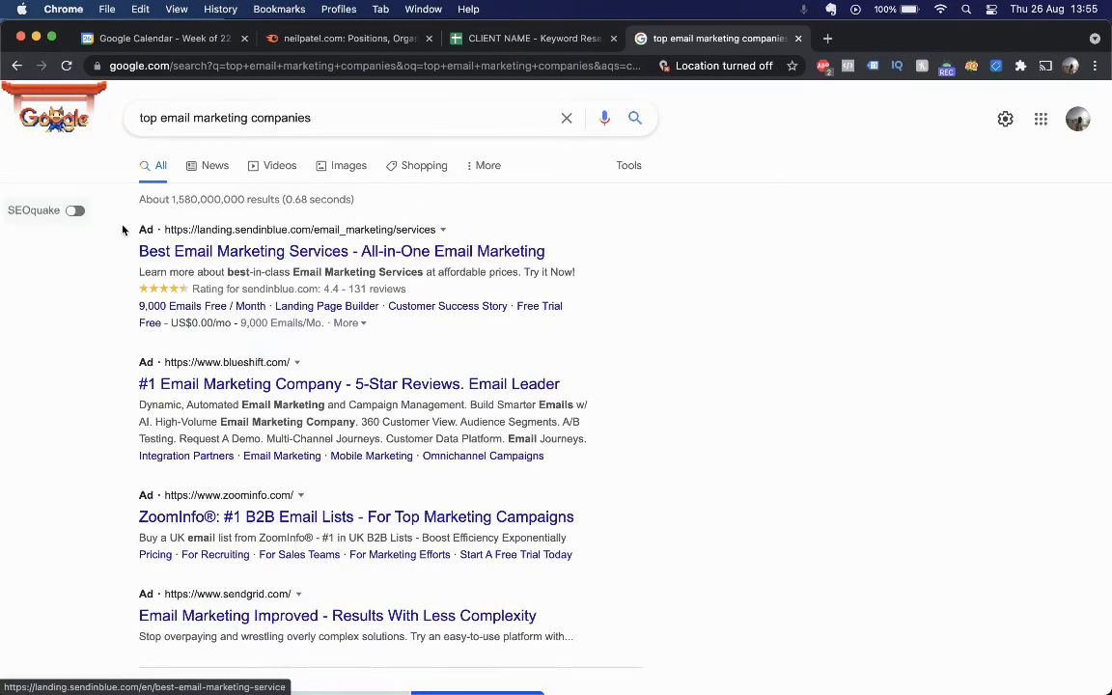
pyautogui.click(74, 209)
pyautogui.click(45, 410)
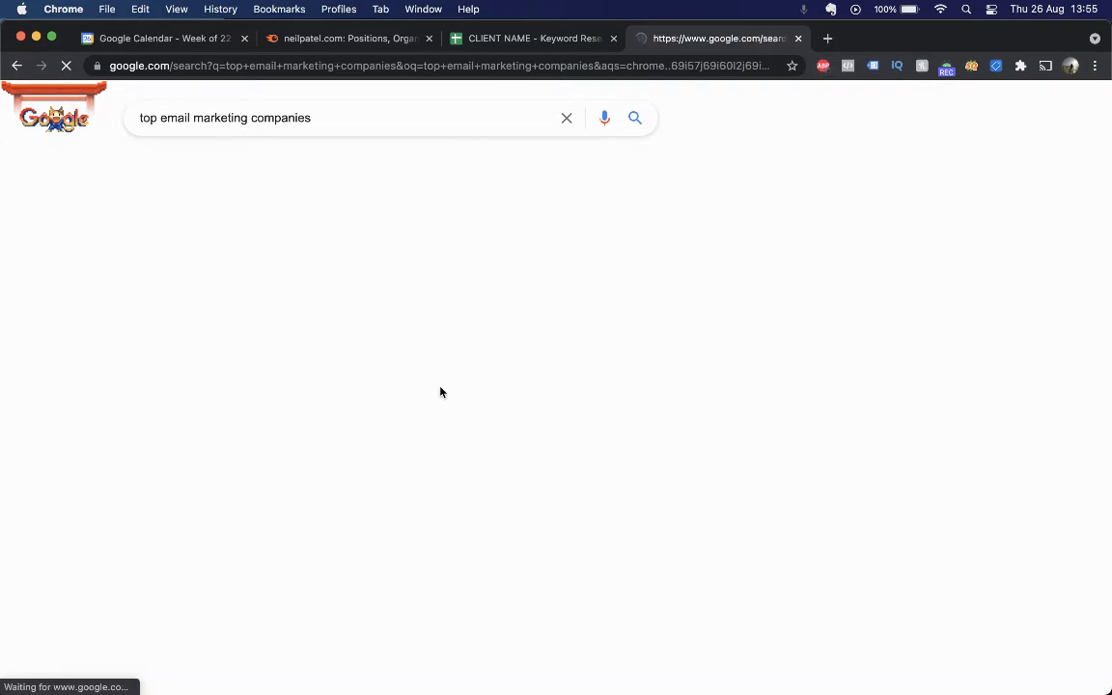
# - Examine the featured snippet and top-ranking Google results for the types of pages that rank for the keyword
pyautogui.scroll(-5, 440, 389)
pyautogui.scroll(-3, 440, 389)
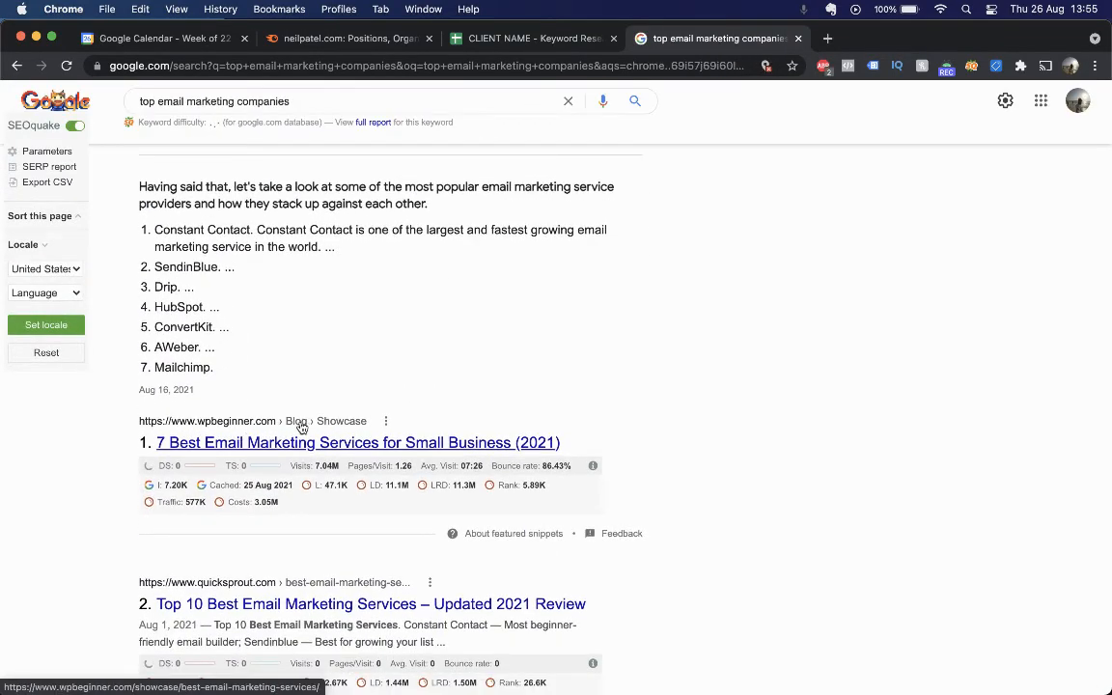
pyautogui.scroll(1, 531, 404)
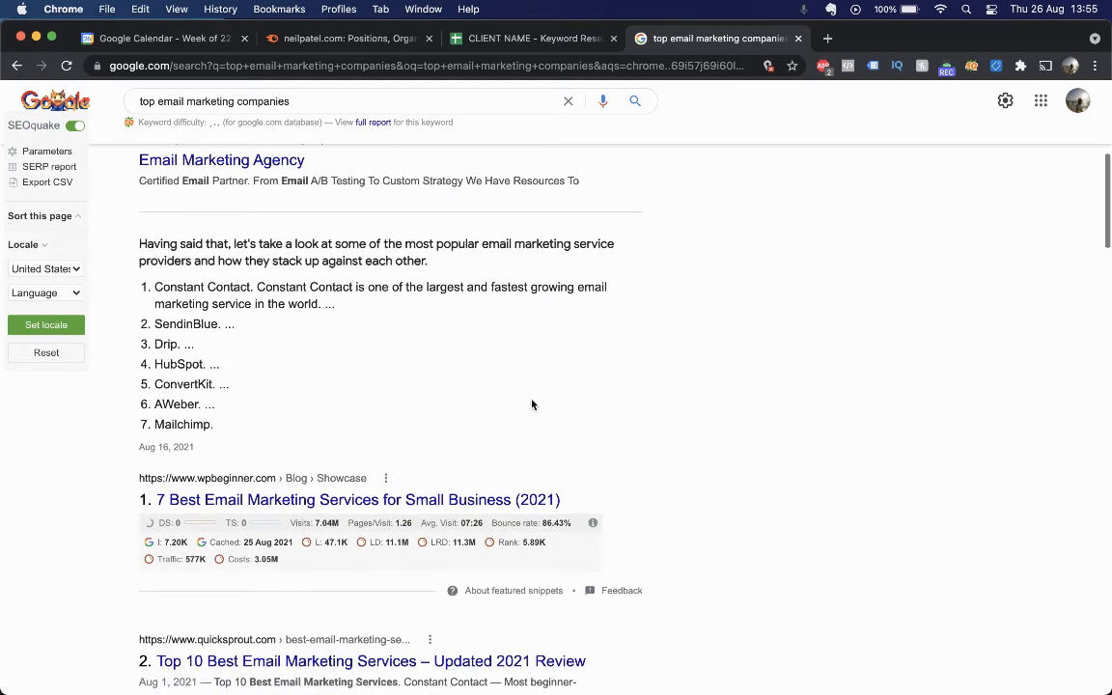
pyautogui.scroll(-2, 532, 404)
pyautogui.scroll(-1, 413, 377)
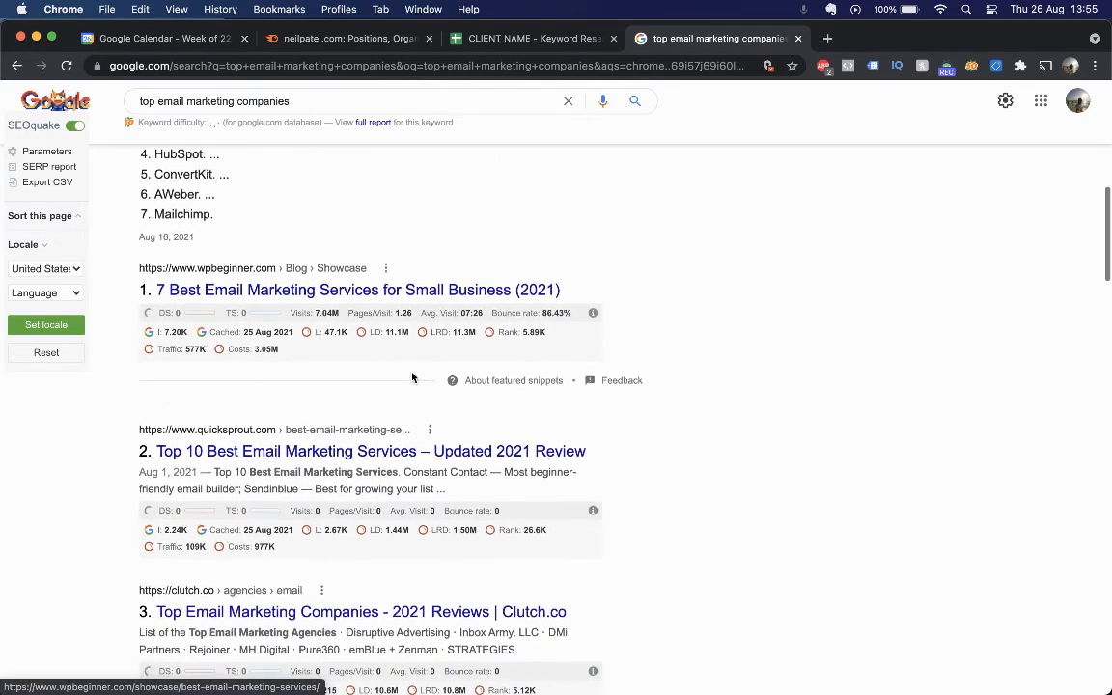
pyautogui.scroll(-1, 386, 395)
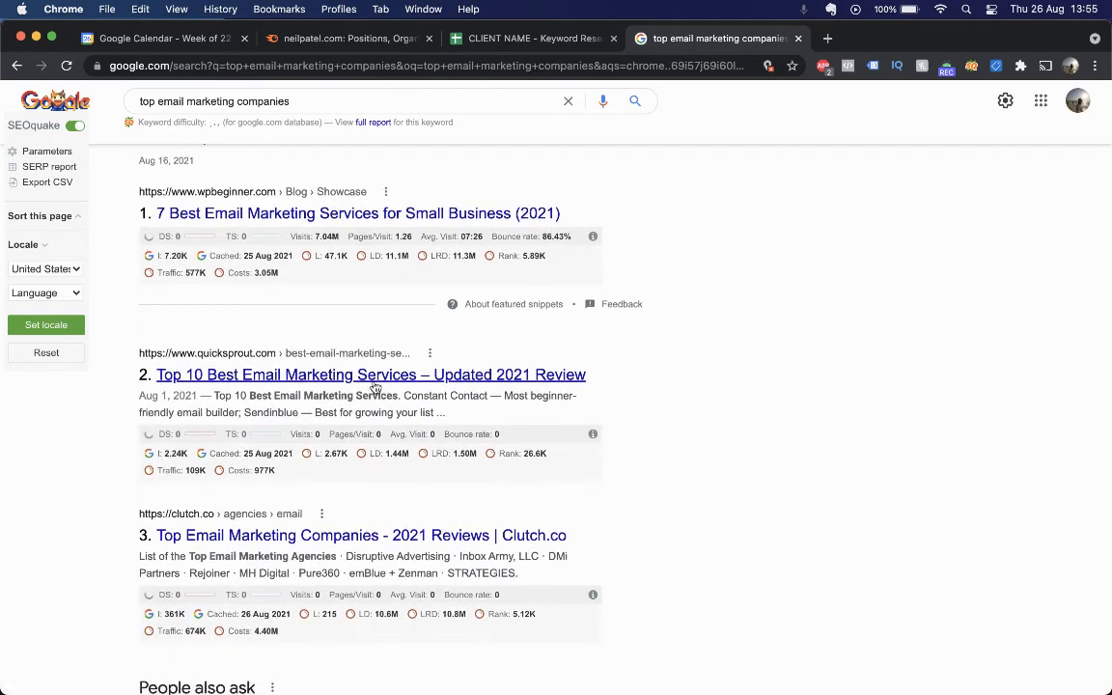
pyautogui.scroll(-2, 377, 391)
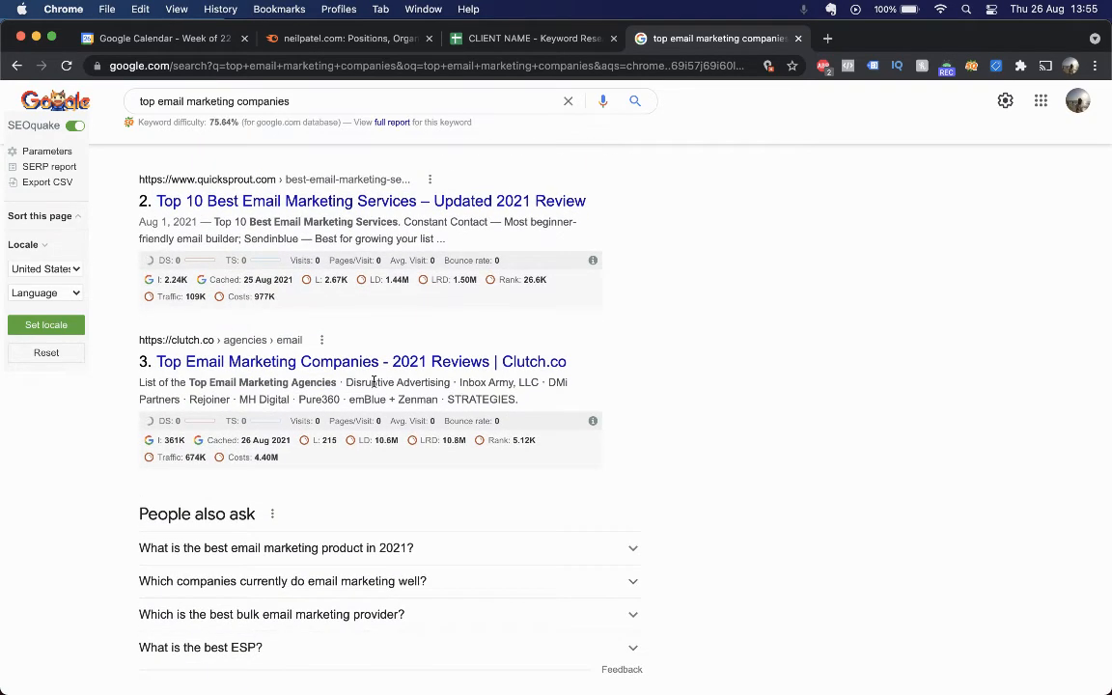
# - View the Clutch.co "Top Email Marketing Companies" result in a separate tab and close it
pyautogui.rightClick(368, 369)
pyautogui.click(427, 373)
pyautogui.click(844, 39)
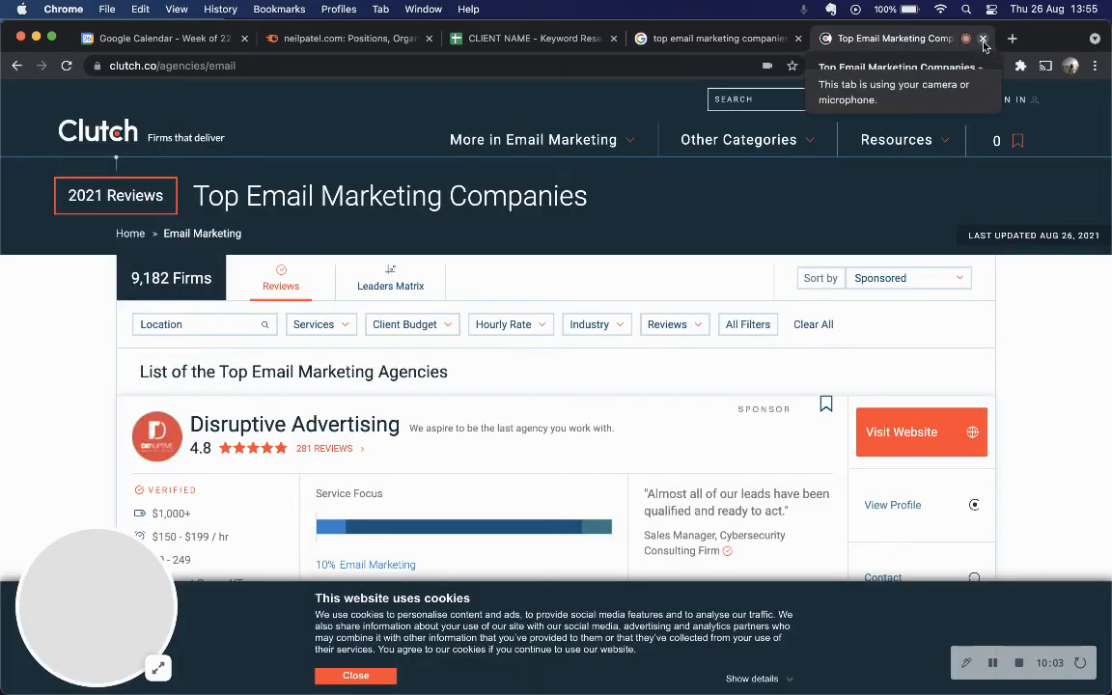
pyautogui.click(982, 38)
# - Open the PCMag email marketing software result, accept its cookie consent, view the top picks, and return to the search results
pyautogui.scroll(-4, 555, 397)
pyautogui.scroll(-5, 843, 386)
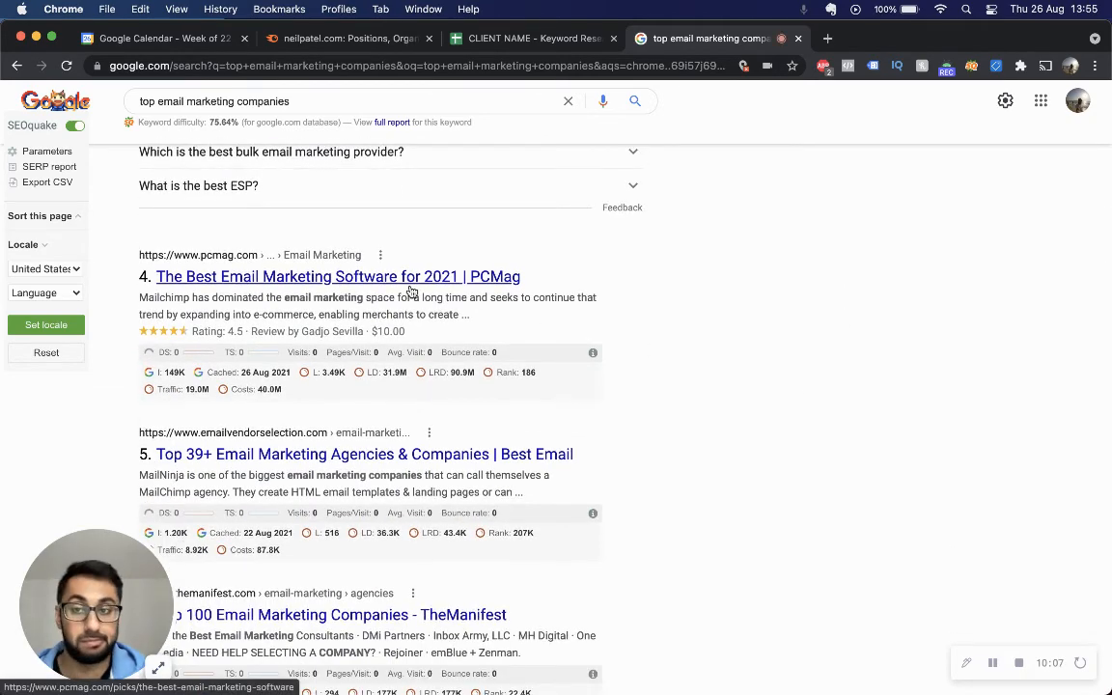
pyautogui.click(368, 277)
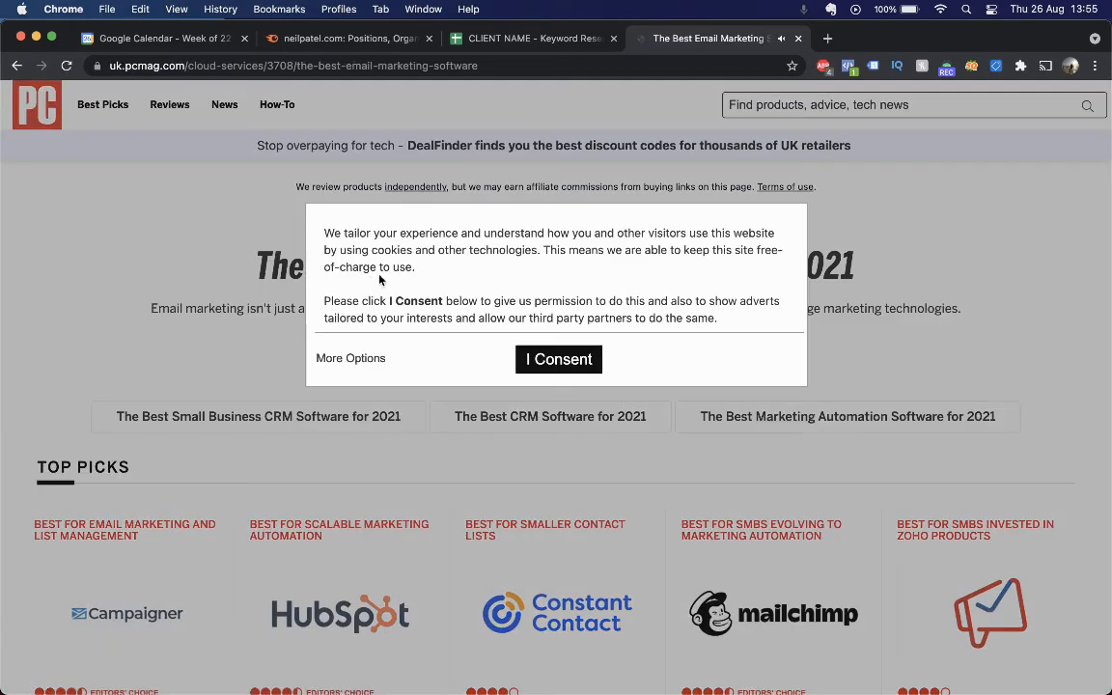
pyautogui.click(560, 360)
pyautogui.scroll(-3, 482, 424)
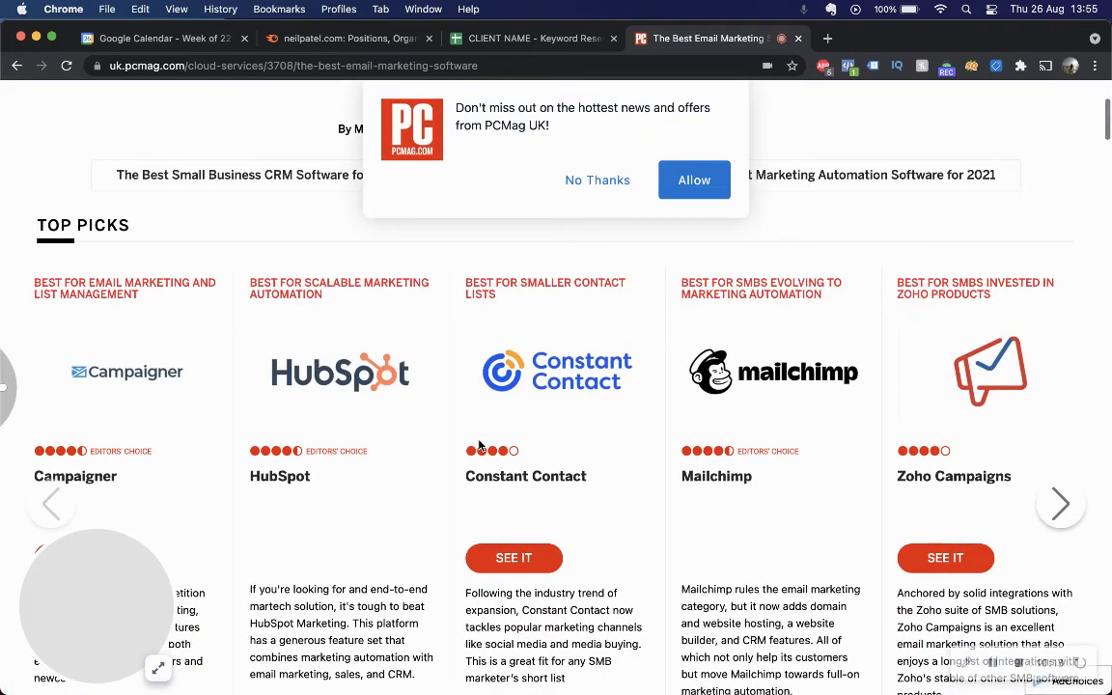
pyautogui.press('super+bracketleft')
# - Examine the lower-ranking results against the search intent, highlight the "top email marketing companies" query, and close the search tab
pyautogui.scroll(-1, 478, 445)
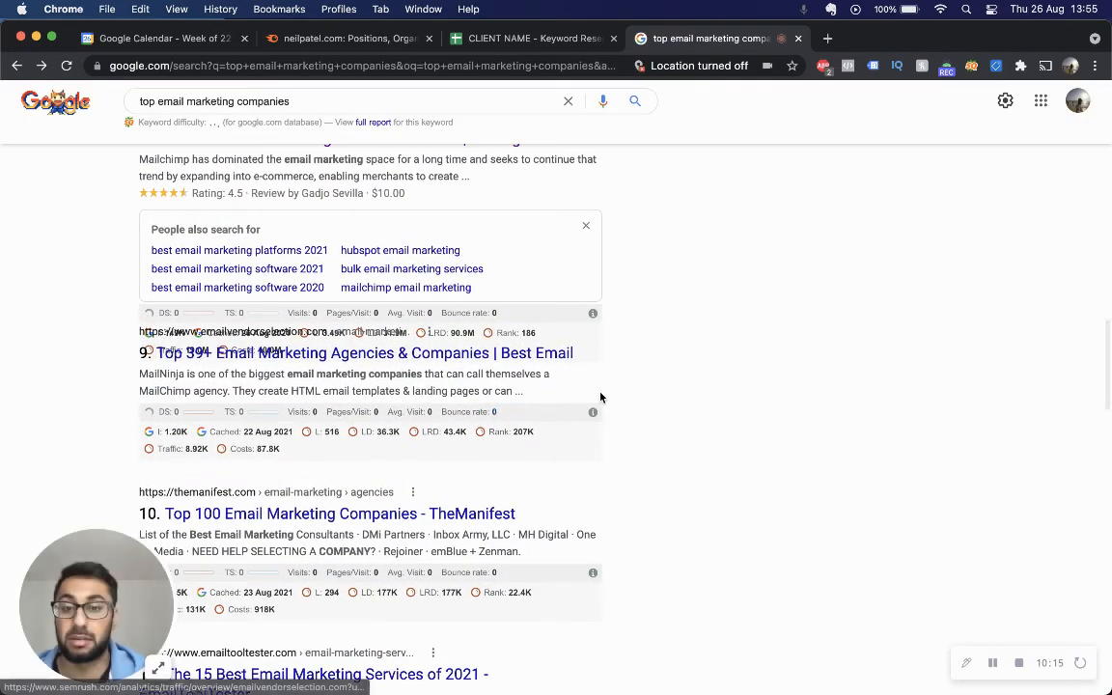
pyautogui.scroll(-2, 598, 395)
pyautogui.scroll(-1, 386, 365)
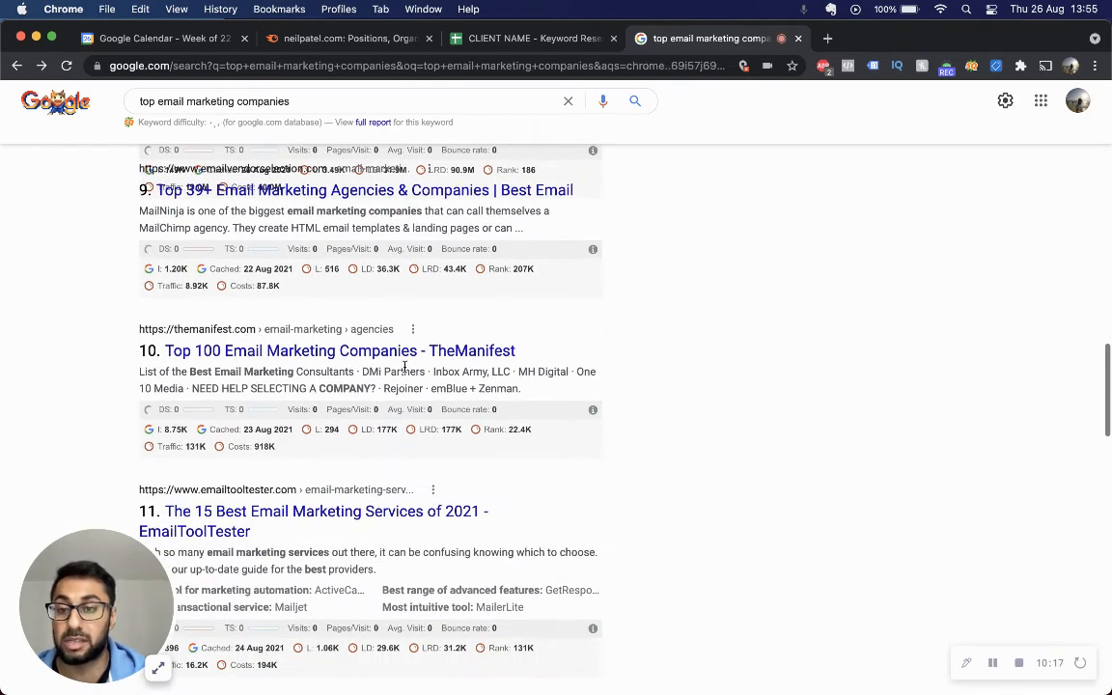
pyautogui.scroll(-3, 386, 367)
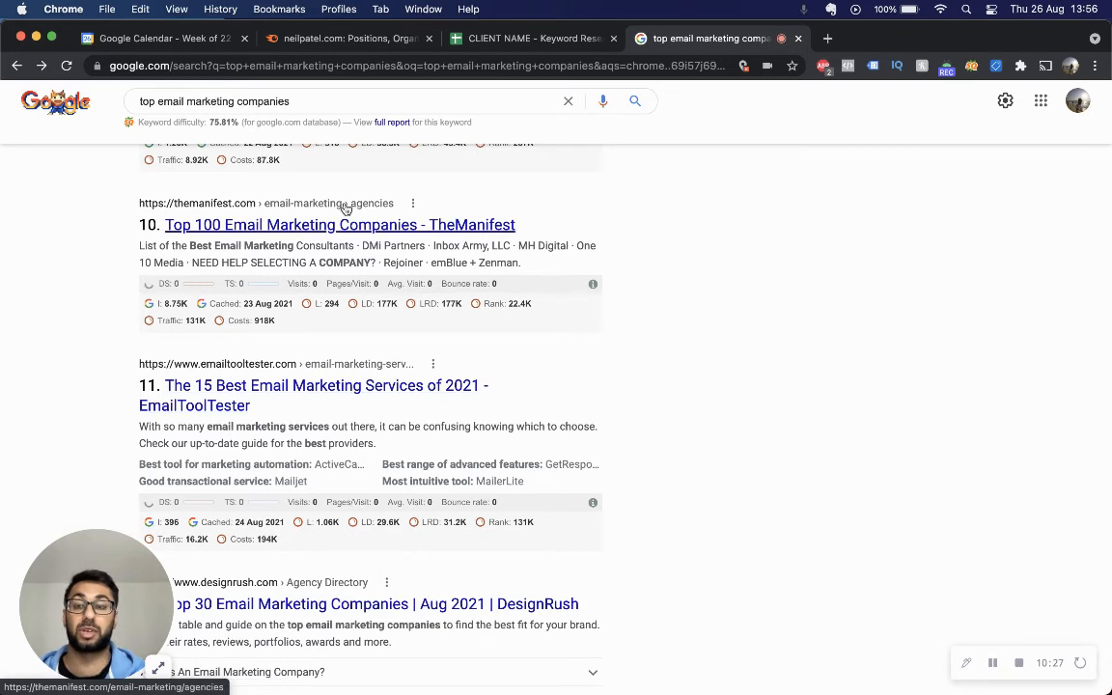
pyautogui.moveTo(290, 100); pyautogui.dragTo(119, 100)
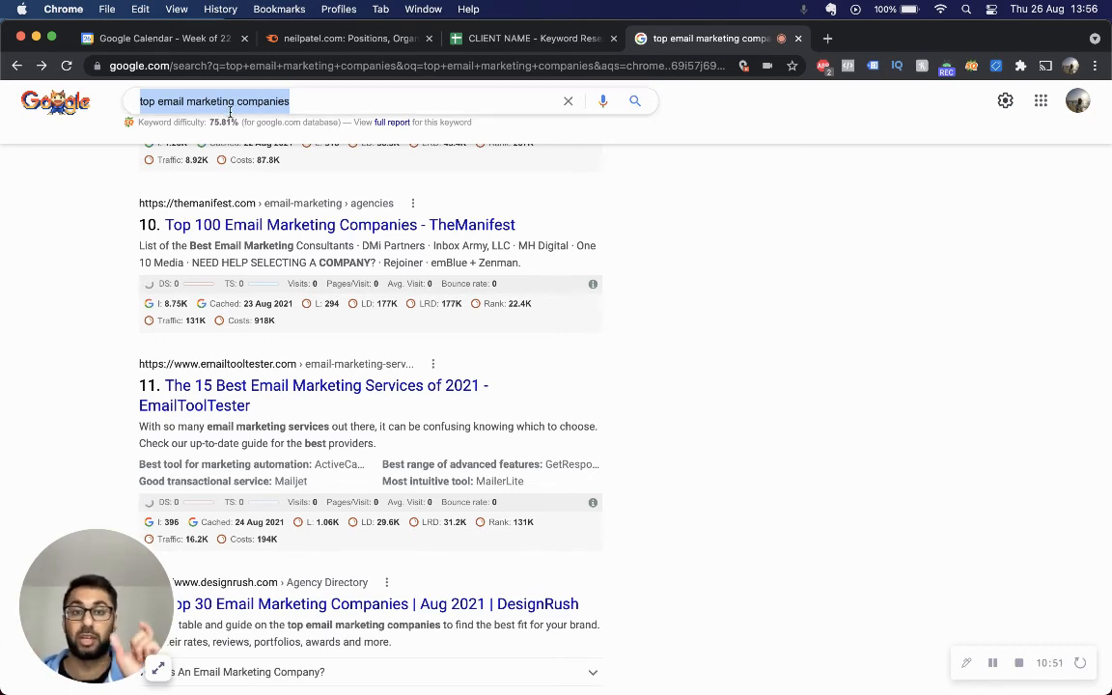
pyautogui.click(799, 38)
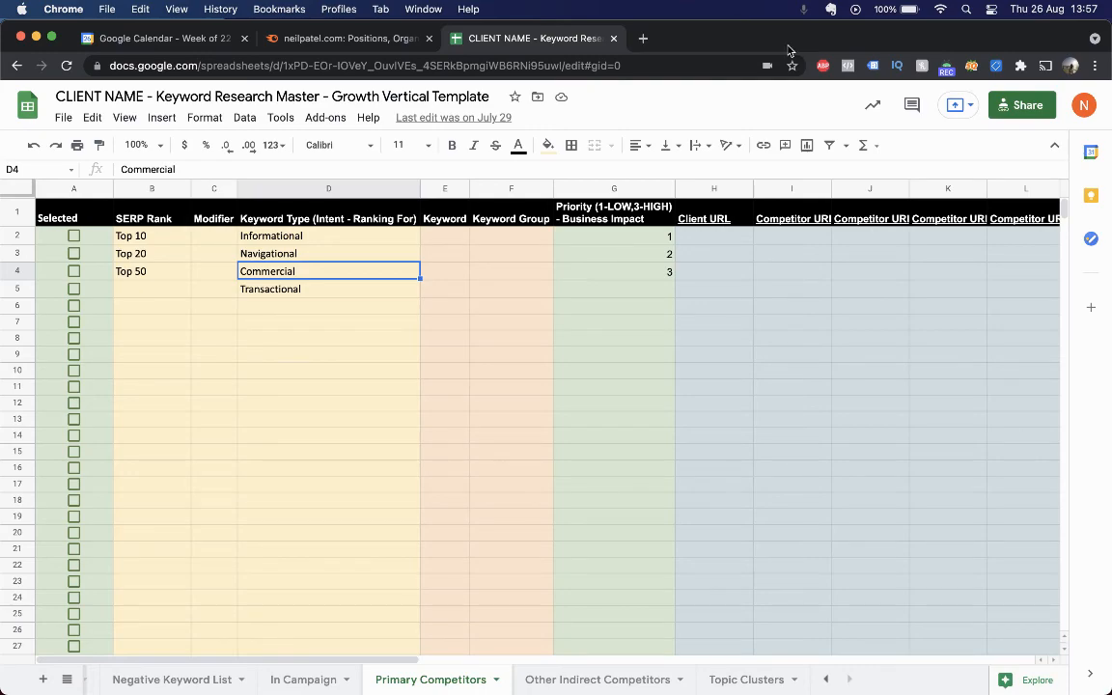
# - Bring up the competitor domain list in TextEdit for reference, and return to the keyword research spreadsheet in Chrome
pyautogui.click(571, 289)
pyautogui.hotkey('ctrl', 'Up')
pyautogui.click(132, 174)
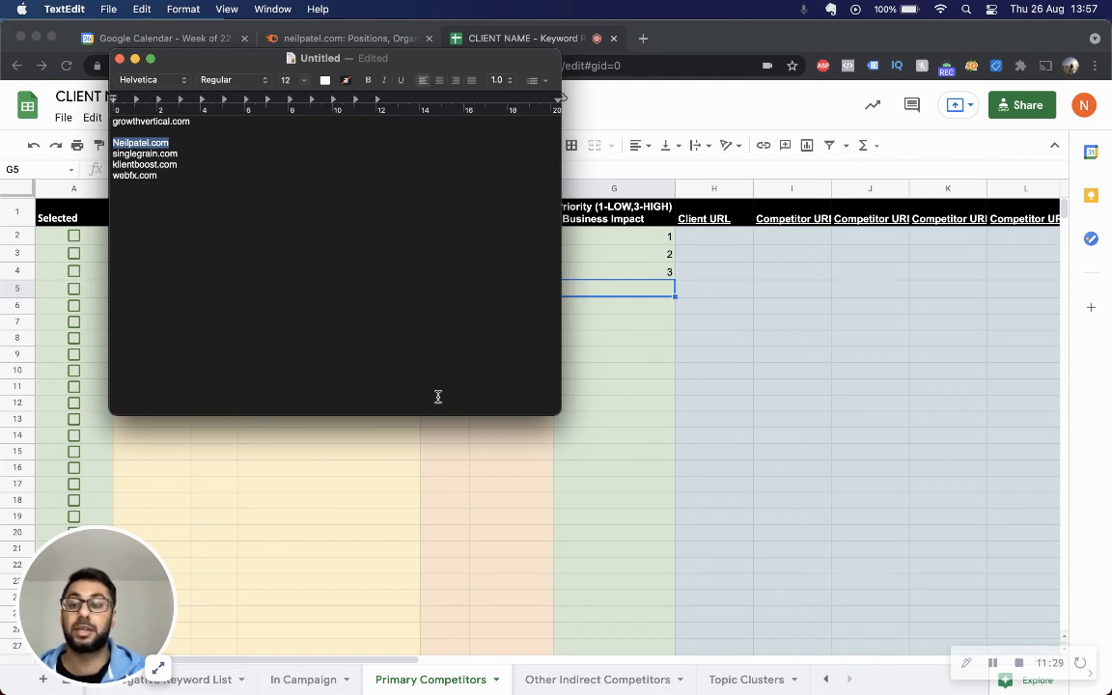
pyautogui.press('super+Tab')
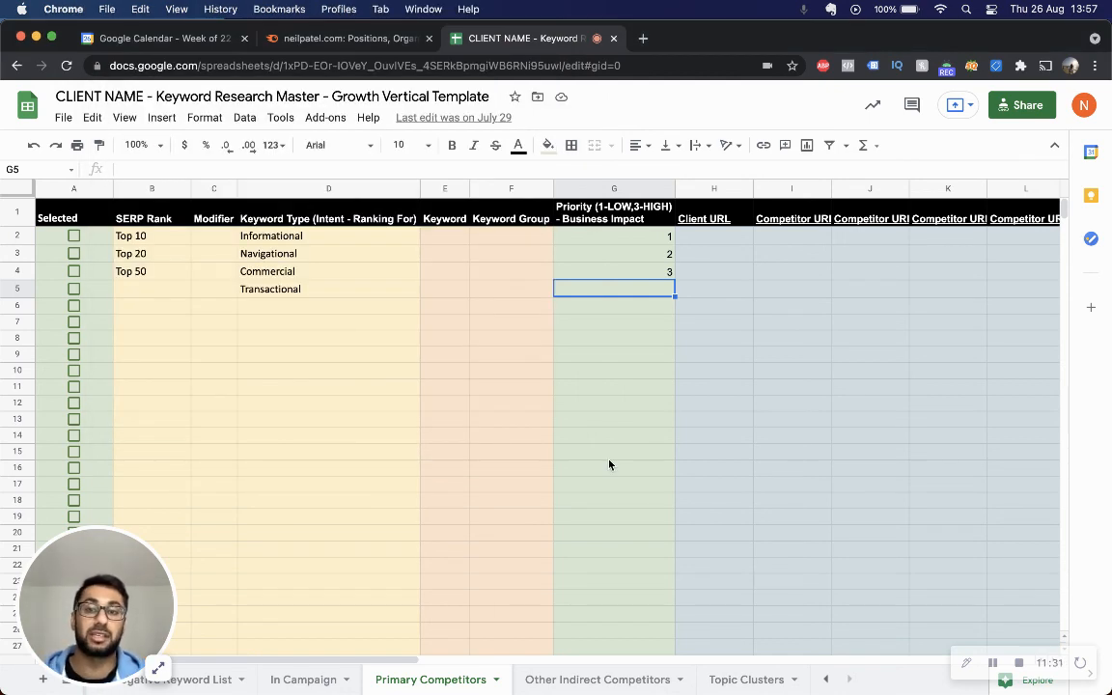